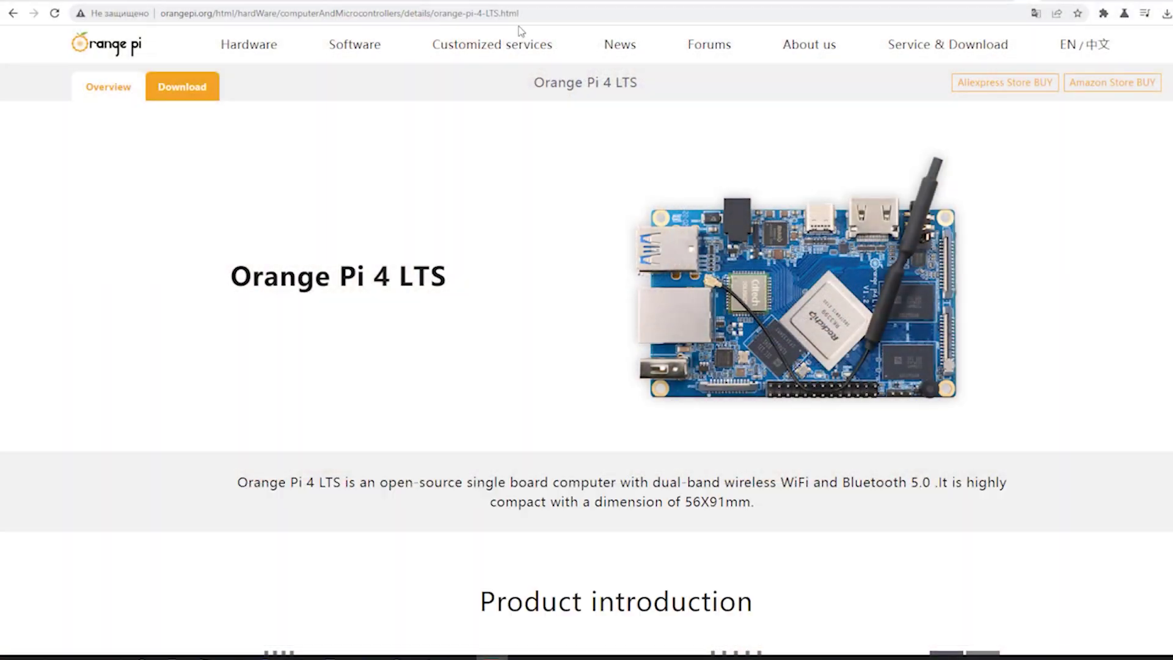
- Open the Orange Pi 4 LTS Downloads page and its Ubuntu image Google Drive folder
{"action": "scroll", "coordinate": [594, 263], "scroll_direction": "down", "scroll_amount": 7}
{"action": "scroll", "coordinate": [609, 318], "scroll_direction": "down", "scroll_amount": 20}
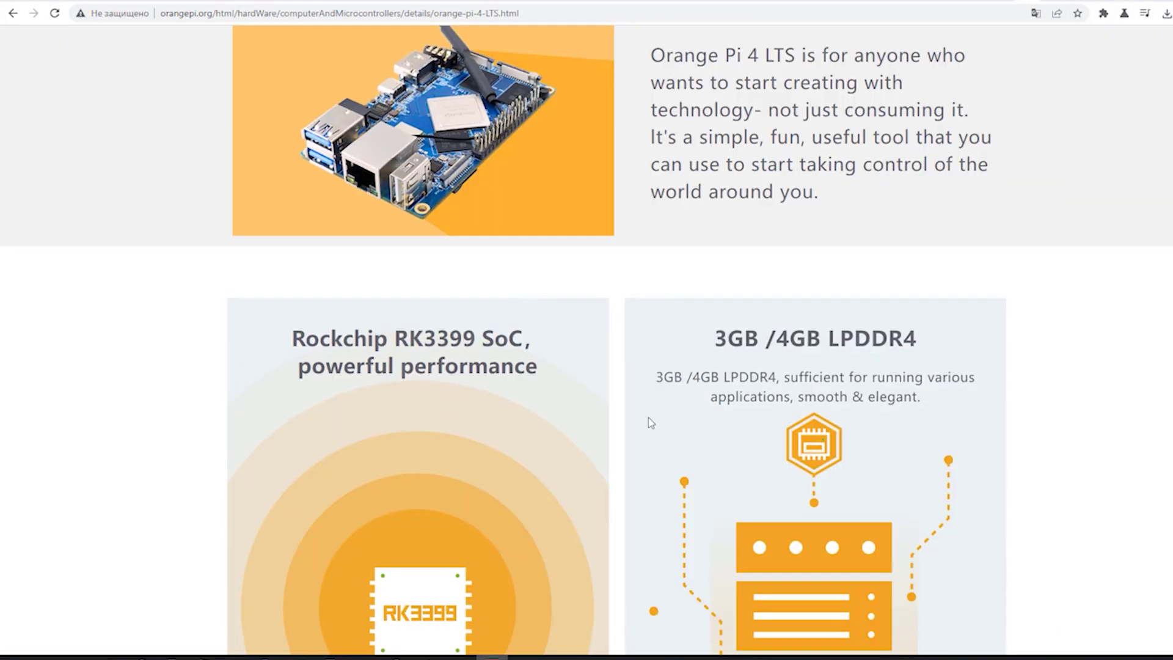
{"action": "scroll", "coordinate": [696, 411], "scroll_direction": "down", "scroll_amount": 15}
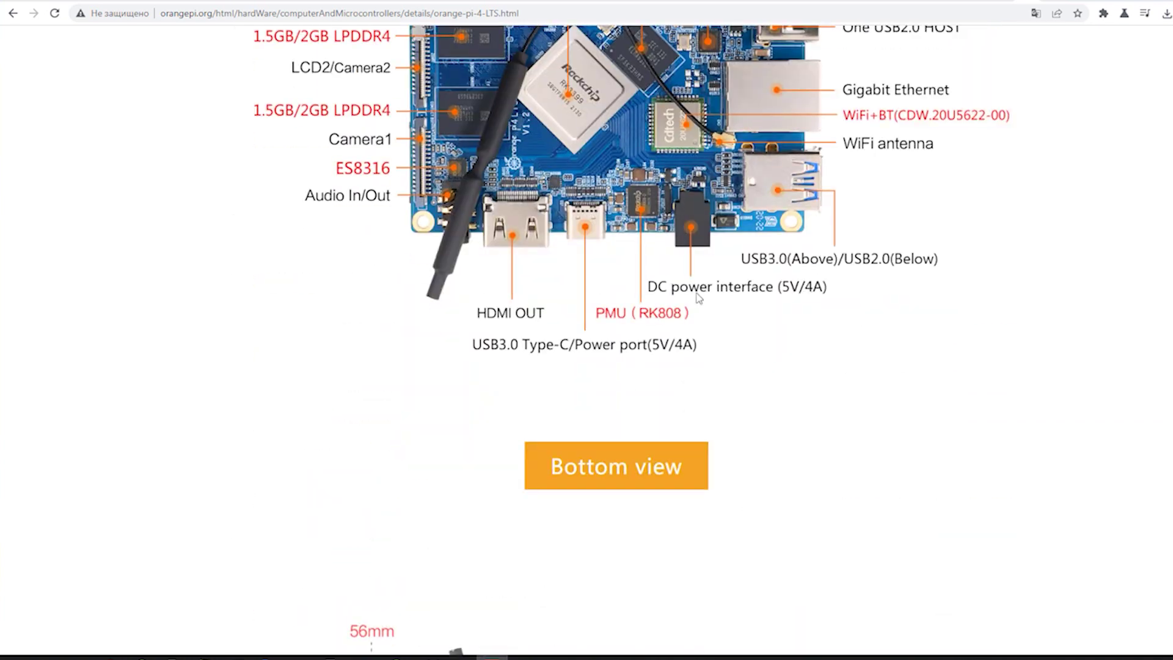
{"action": "scroll", "coordinate": [703, 397], "scroll_direction": "up", "scroll_amount": 20}
{"action": "scroll", "coordinate": [722, 448], "scroll_direction": "up", "scroll_amount": 20}
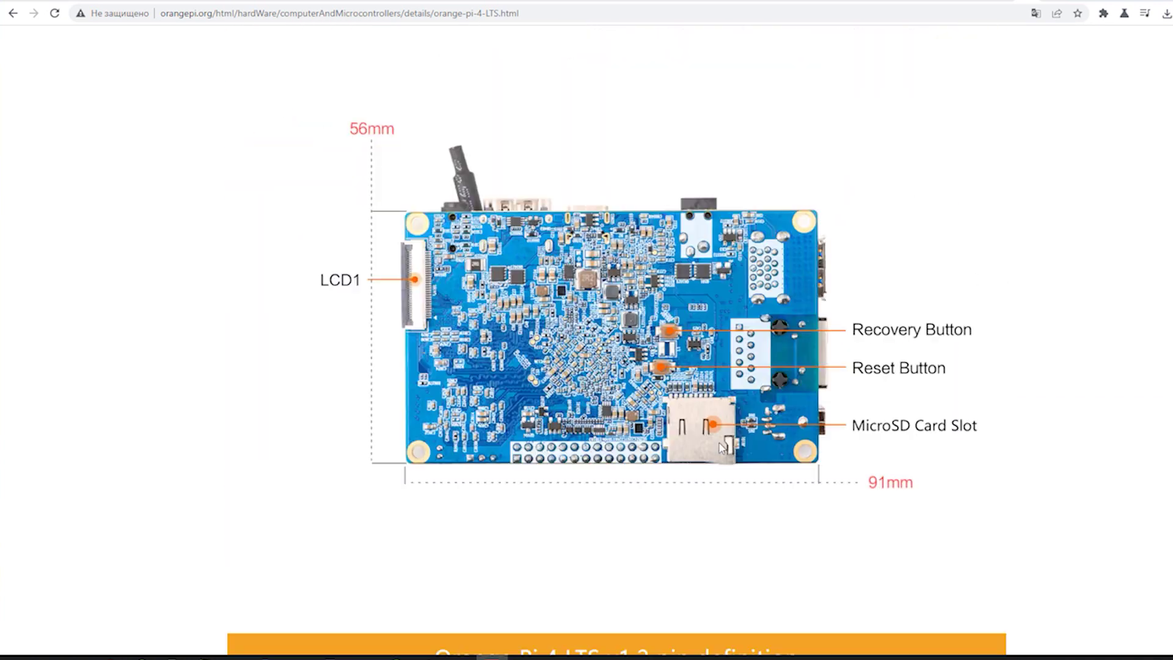
{"action": "scroll", "coordinate": [491, 256], "scroll_direction": "up", "scroll_amount": 8}
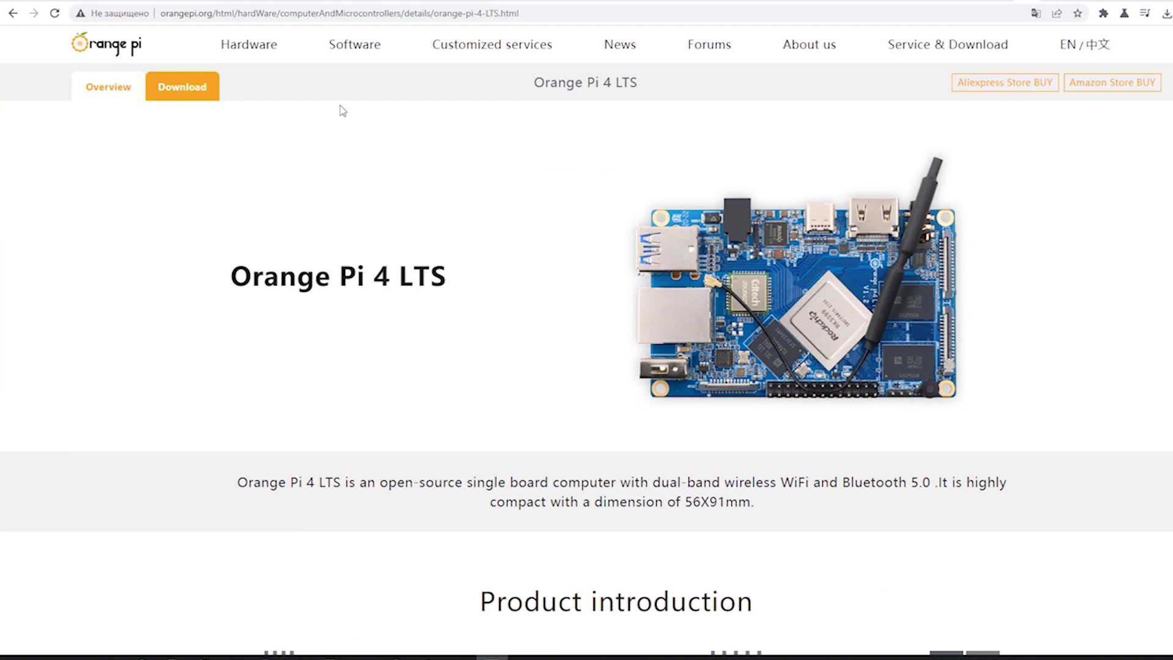
{"action": "left_click", "coordinate": [181, 98]}
{"action": "scroll", "coordinate": [191, 176], "scroll_direction": "down", "scroll_amount": 5}
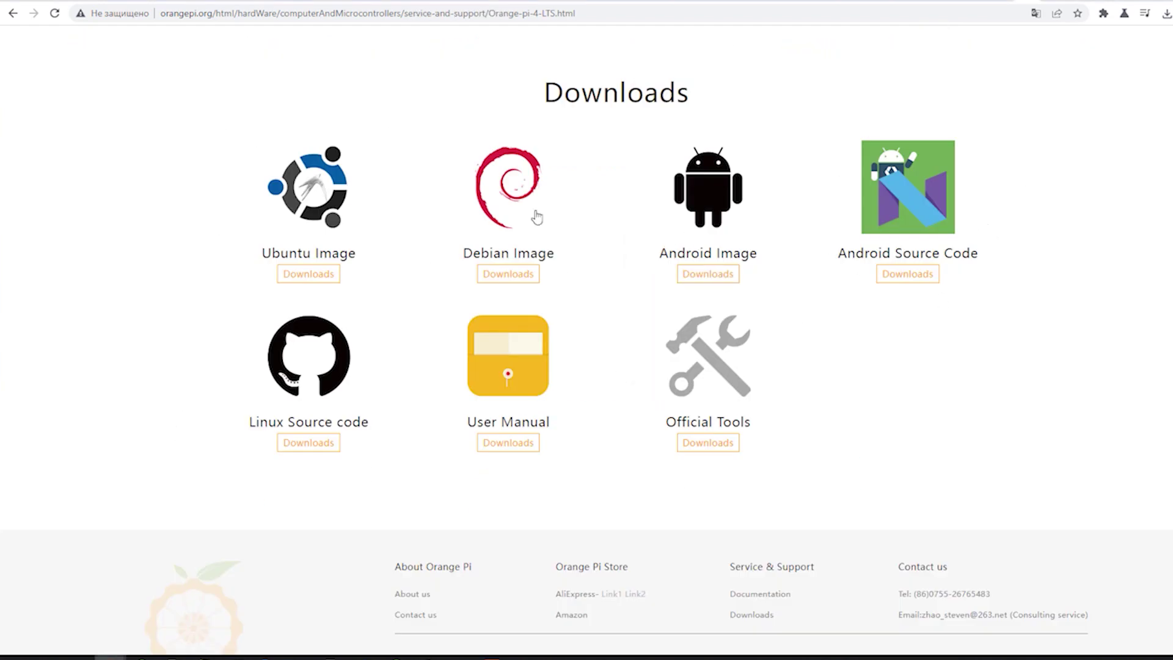
{"action": "left_click", "coordinate": [299, 280]}
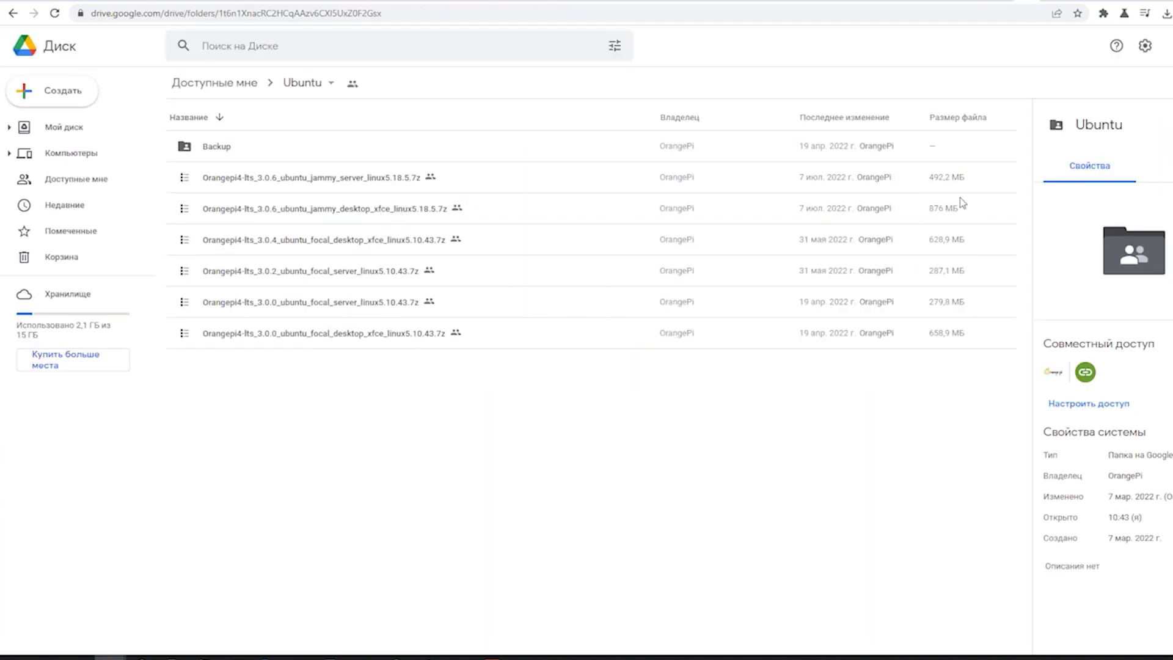
- Return to the downloads page and launch balenaEtcher as administrator
{"action": "left_click", "coordinate": [11, 13]}
{"action": "left_click", "coordinate": [72, 657]}
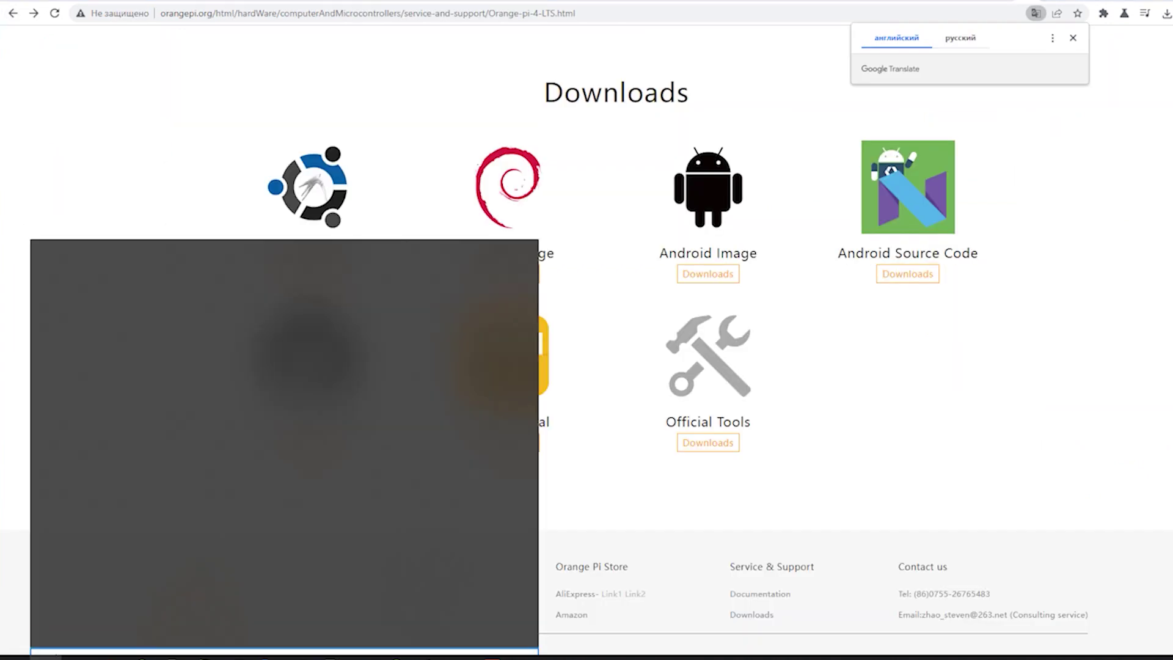
{"action": "type", "text": "balen"}
{"action": "right_click", "coordinate": [184, 314]}
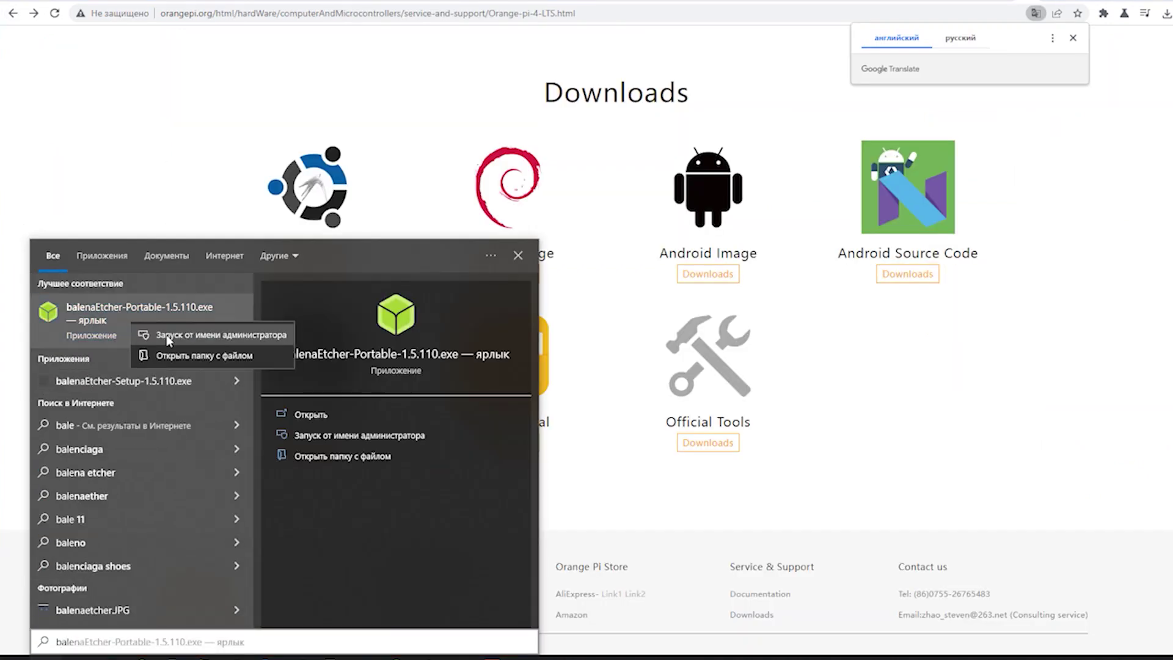
{"action": "left_click", "coordinate": [189, 335]}
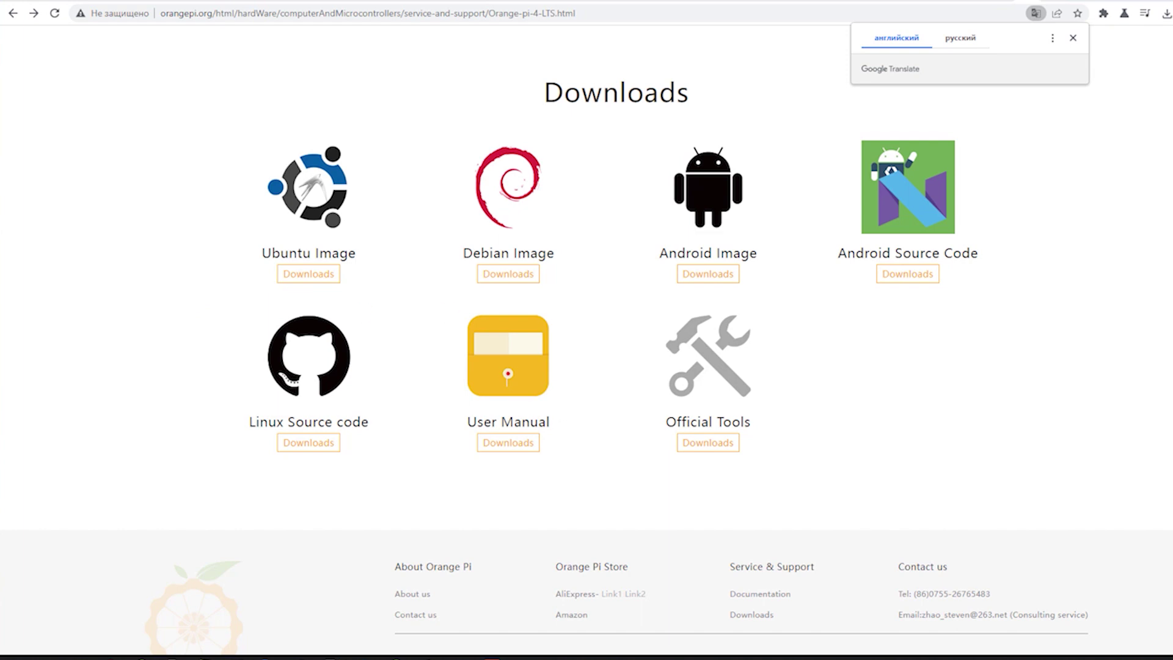
- In Flash from file, browse to the extracted Ubuntu jammy desktop .img file
{"action": "left_click", "coordinate": [459, 336]}
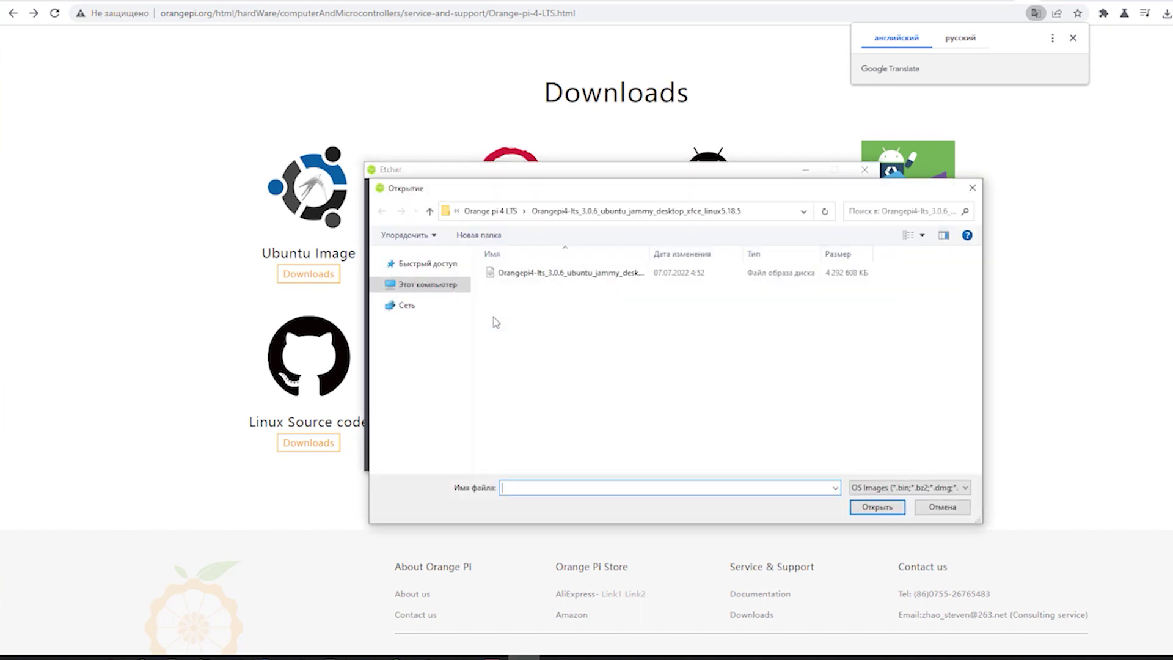
{"action": "left_click", "coordinate": [569, 276]}
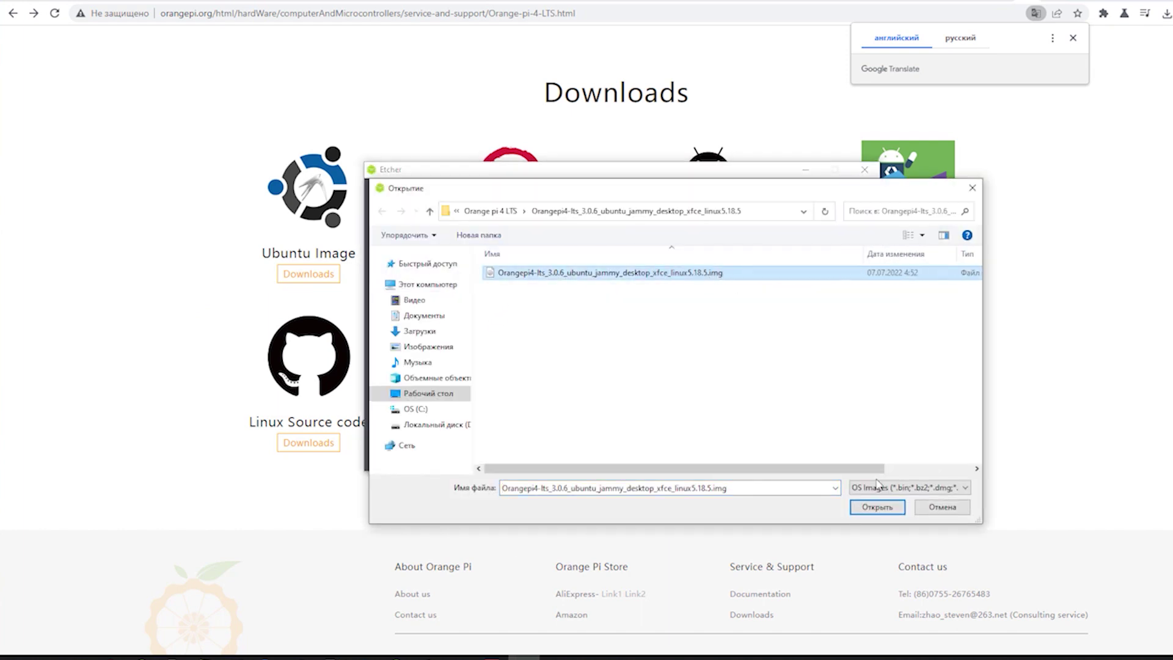
{"action": "left_click", "coordinate": [879, 484]}
{"action": "left_click", "coordinate": [880, 510]}
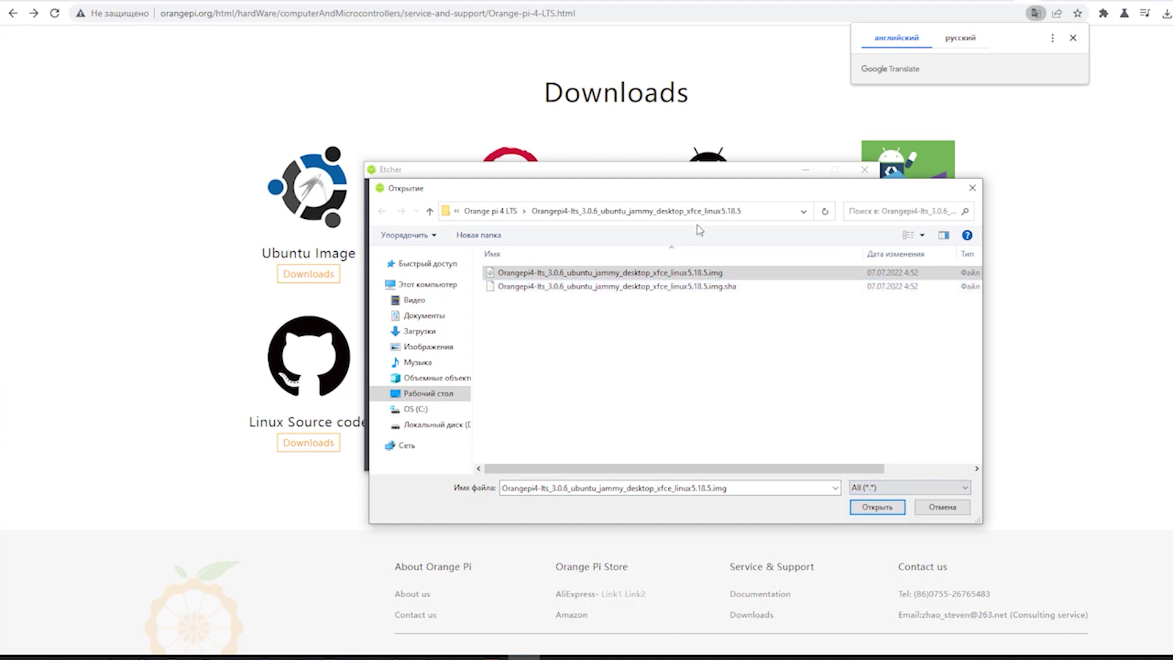
{"action": "left_click", "coordinate": [491, 211]}
{"action": "left_click", "coordinate": [575, 286]}
{"action": "left_click_drag", "start_coordinate": [660, 253], "coordinate": [818, 257]}
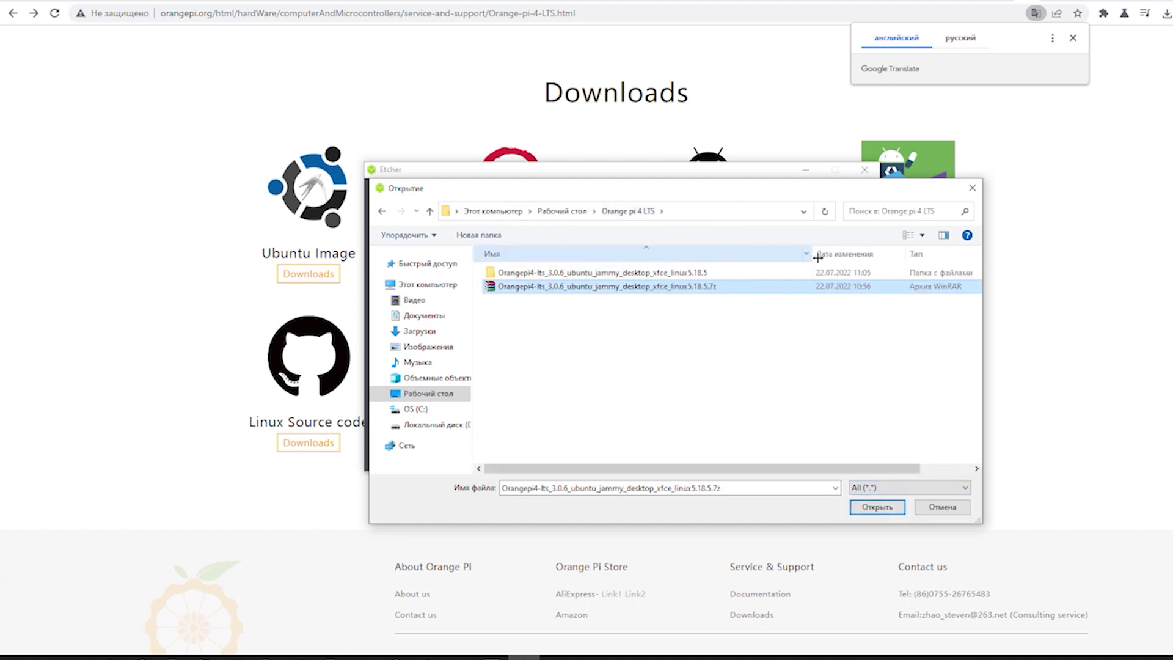
{"action": "double_click", "coordinate": [673, 273]}
{"action": "left_click", "coordinate": [550, 273]}
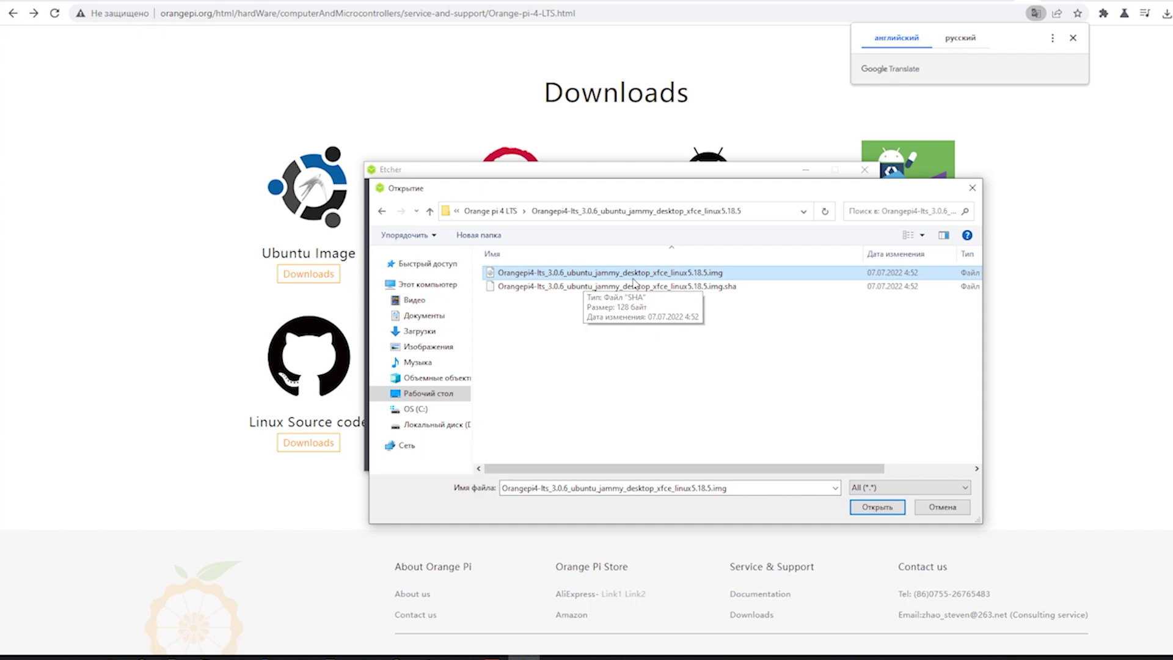
- Cancel the image picker and highlight the /dev/mmcblk2p1 df -h values: 15G size, 25% used
{"action": "left_click", "coordinate": [969, 512]}
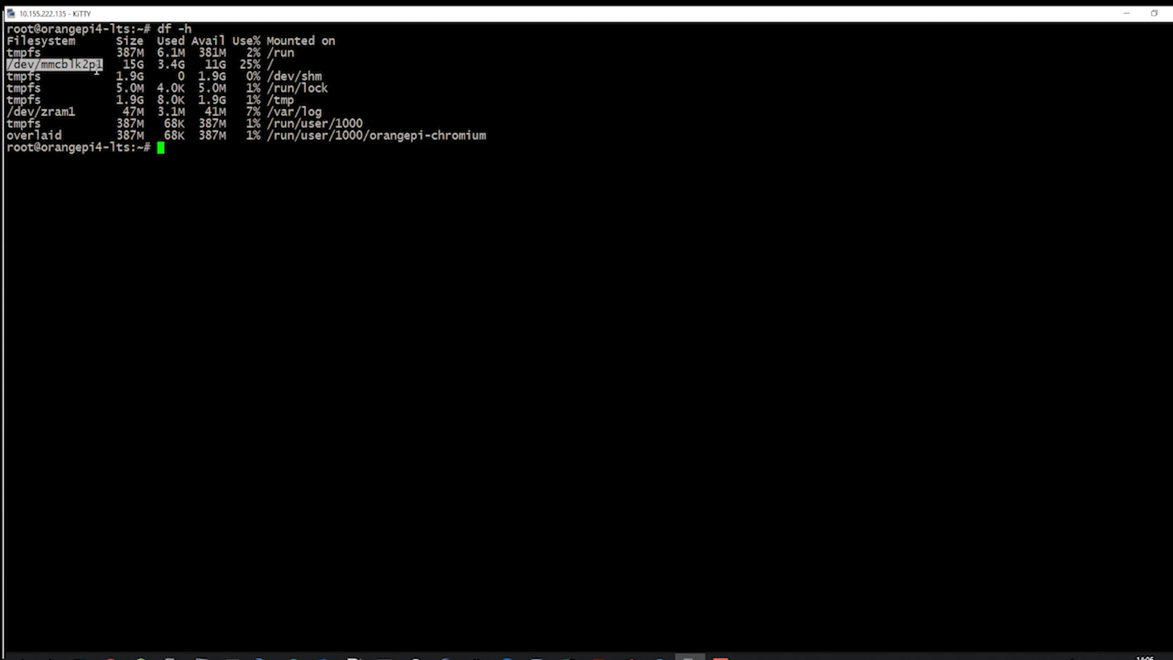
{"action": "left_click_drag", "start_coordinate": [144, 65], "coordinate": [116, 65]}
{"action": "left_click_drag", "start_coordinate": [188, 65], "coordinate": [150, 65]}
{"action": "left_click_drag", "start_coordinate": [266, 65], "coordinate": [239, 66]}
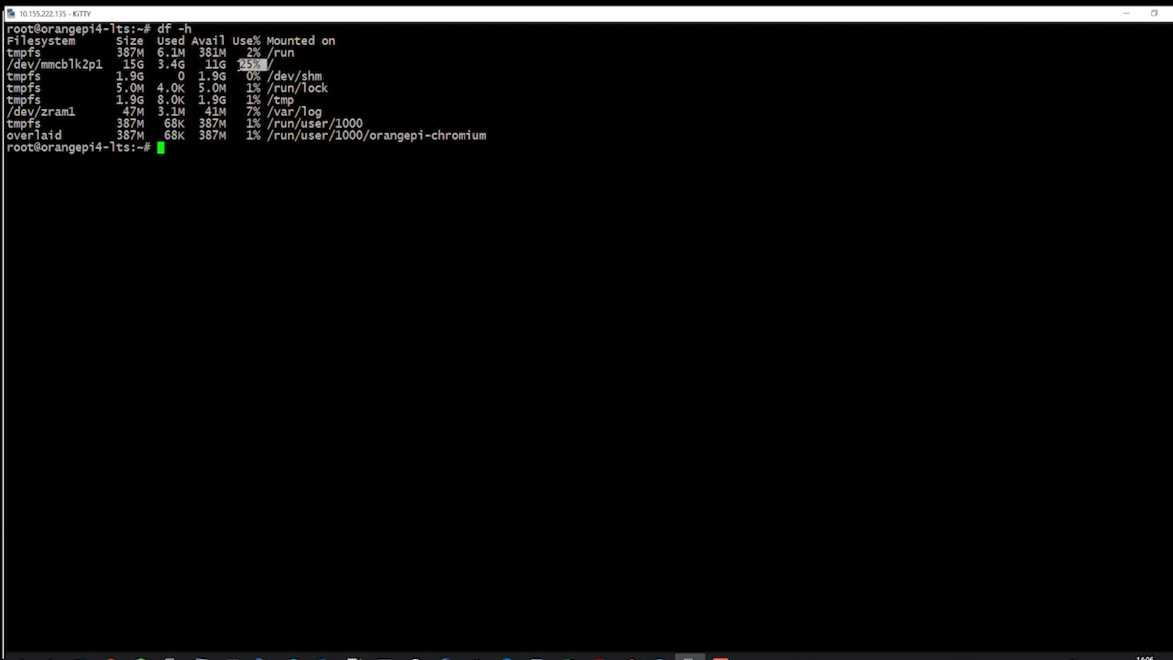
- Clear the highlight and run htop to view system resources
{"action": "left_click", "coordinate": [241, 166]}
{"action": "type", "text": "htop"}
{"action": "key", "text": "Return"}
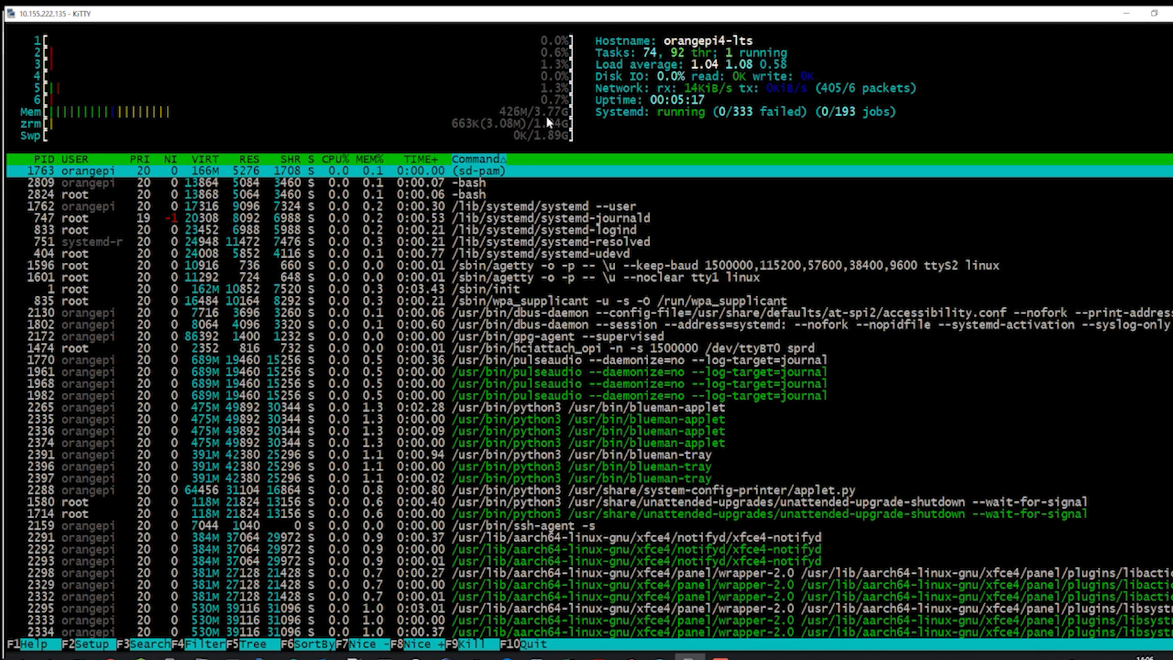
- Quit htop and run sudo apt update
{"action": "left_click", "coordinate": [516, 643]}
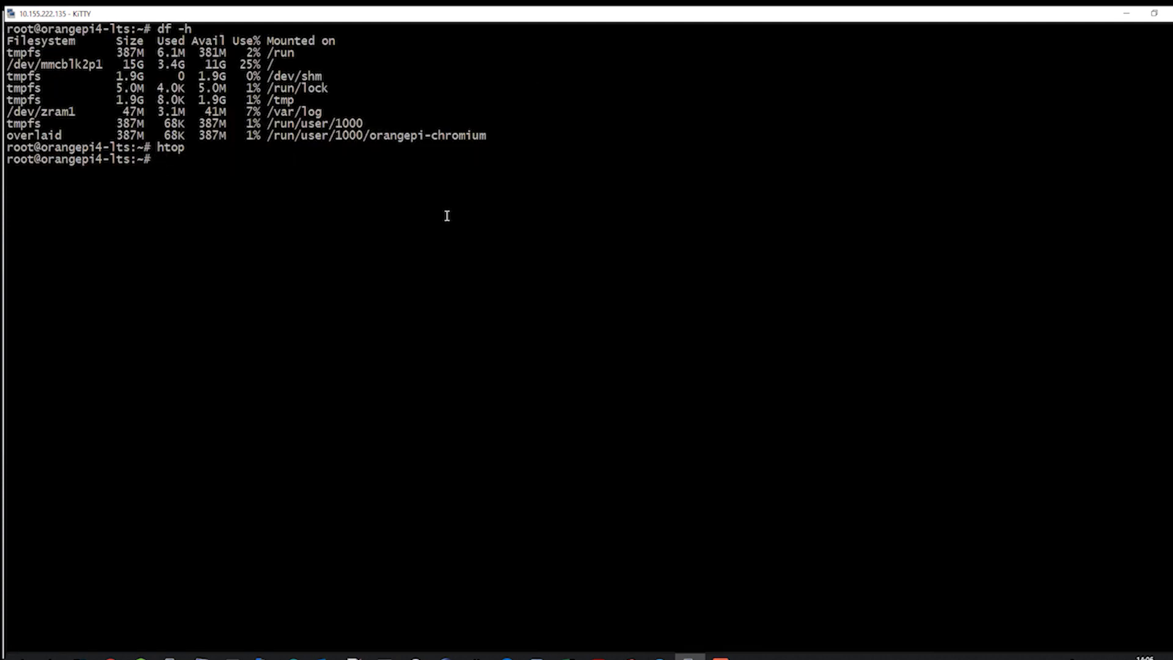
{"action": "right_click", "coordinate": [444, 206]}
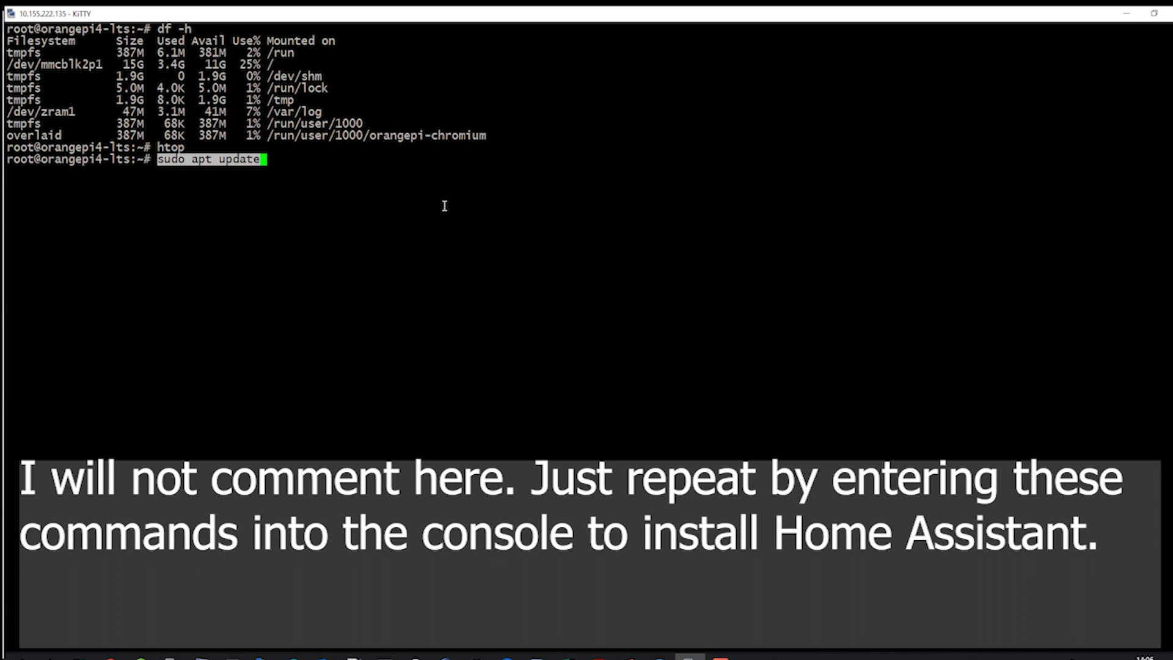
{"action": "key", "text": "Return"}
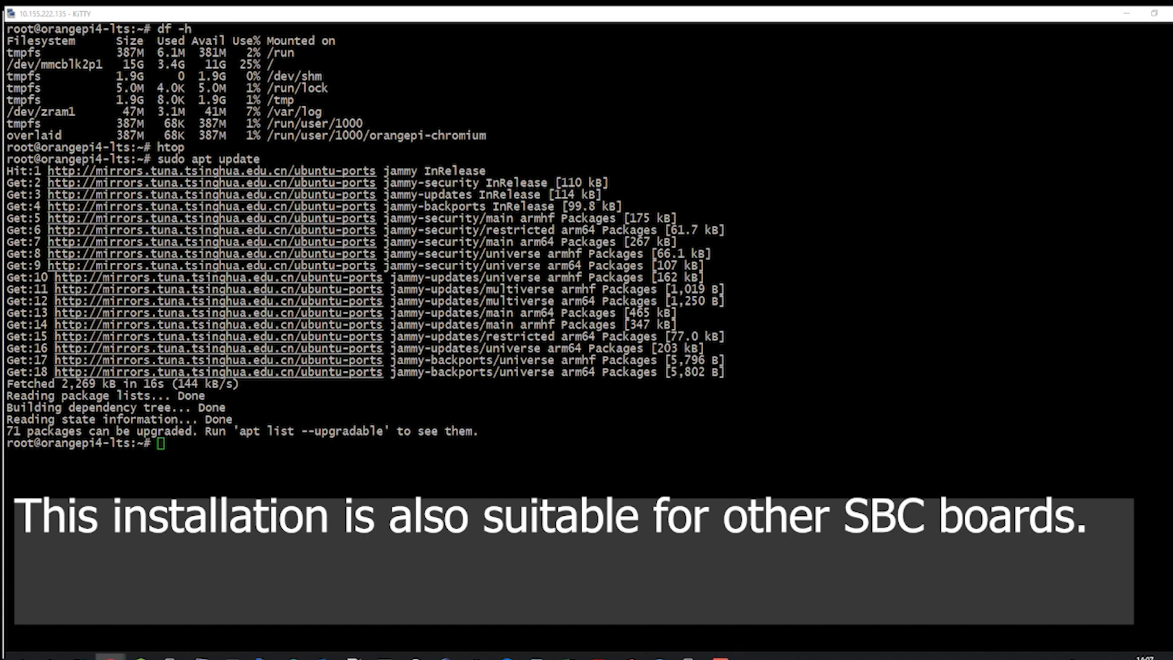
- Run sudo apt upgrade and confirm it with y
{"action": "right_click", "coordinate": [372, 461]}
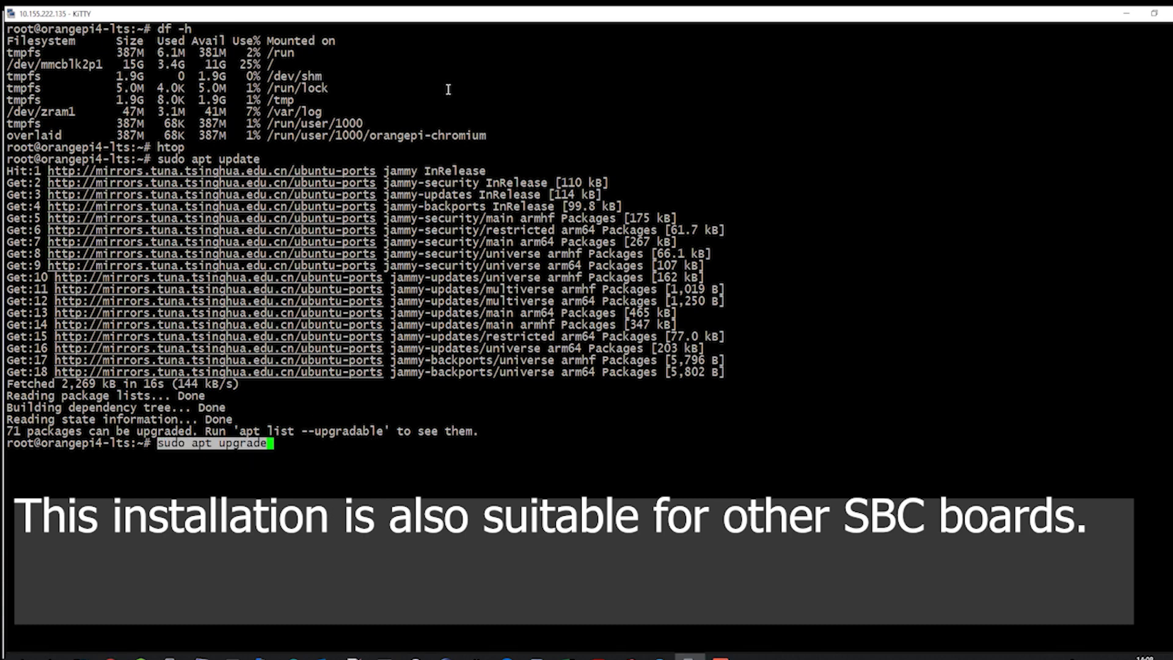
{"action": "key", "text": "Return"}
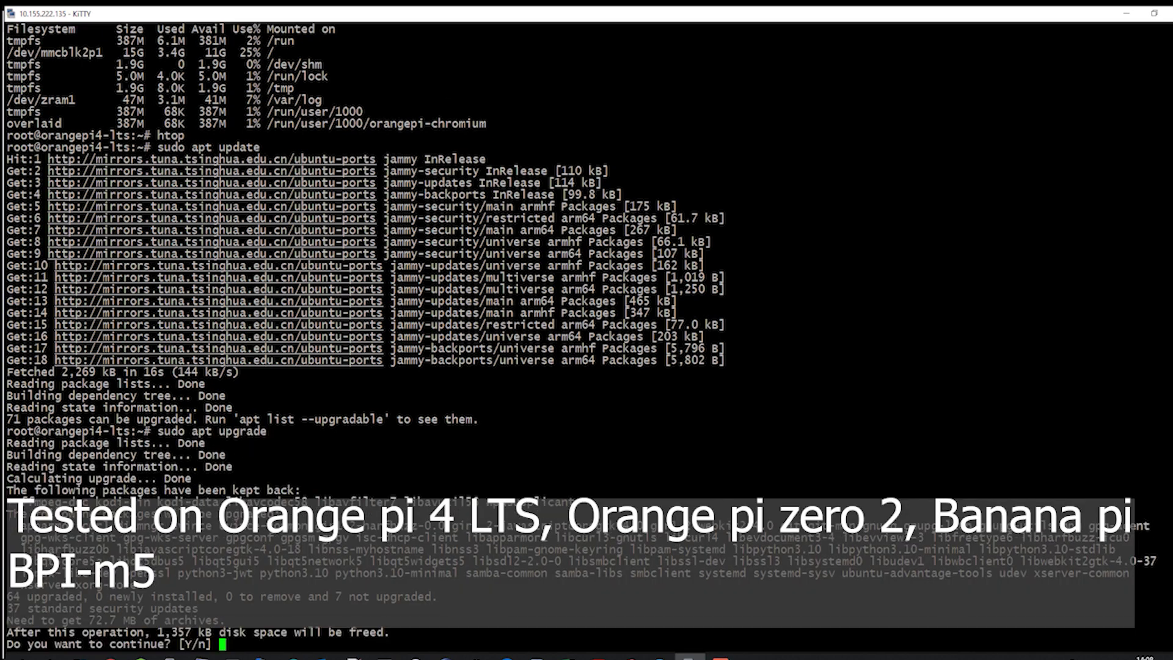
{"action": "type", "text": "y"}
{"action": "key", "text": "Return"}
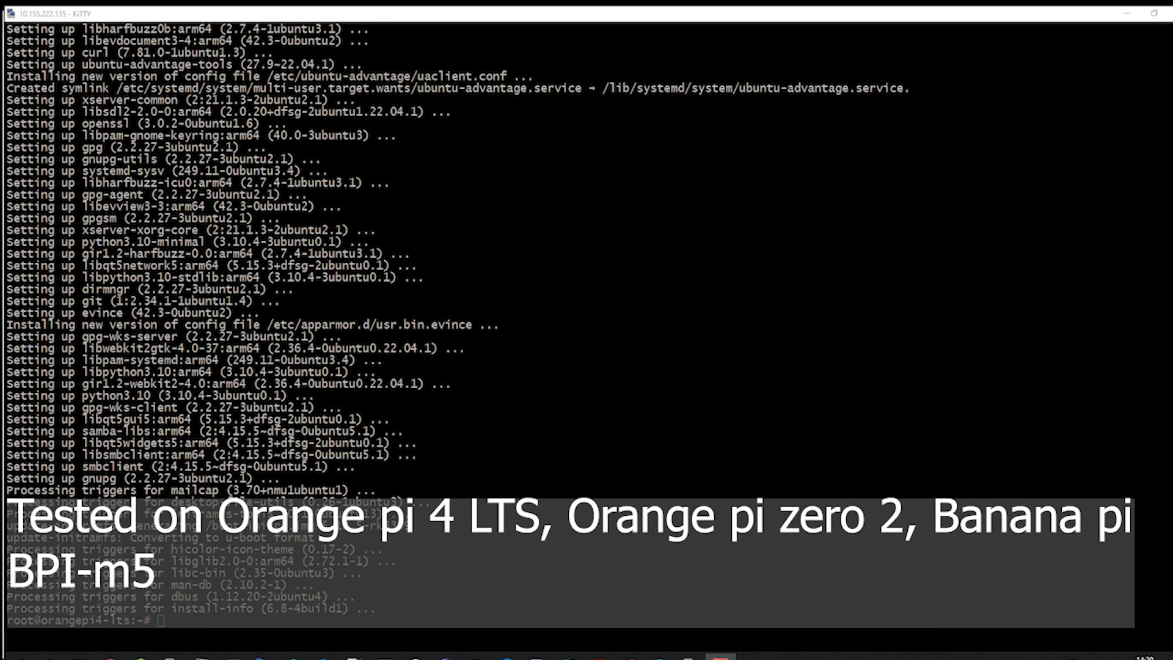
- Run the get.docker.com install script to install Docker 20.10.17
{"action": "right_click", "coordinate": [581, 477]}
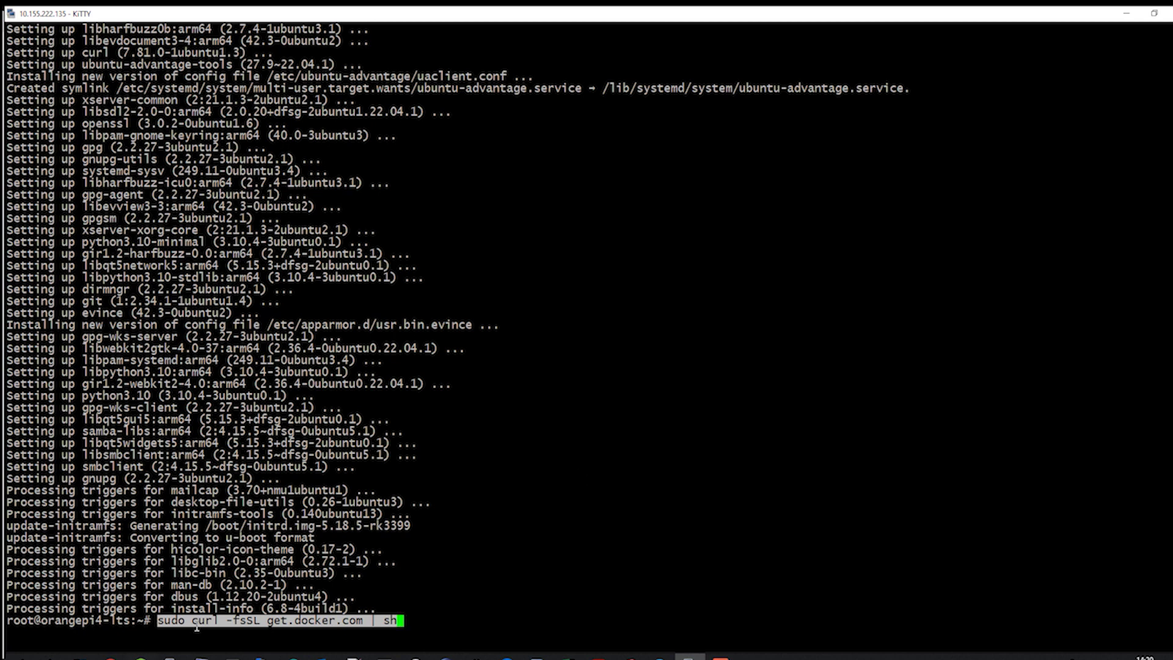
{"action": "key", "text": "Return"}
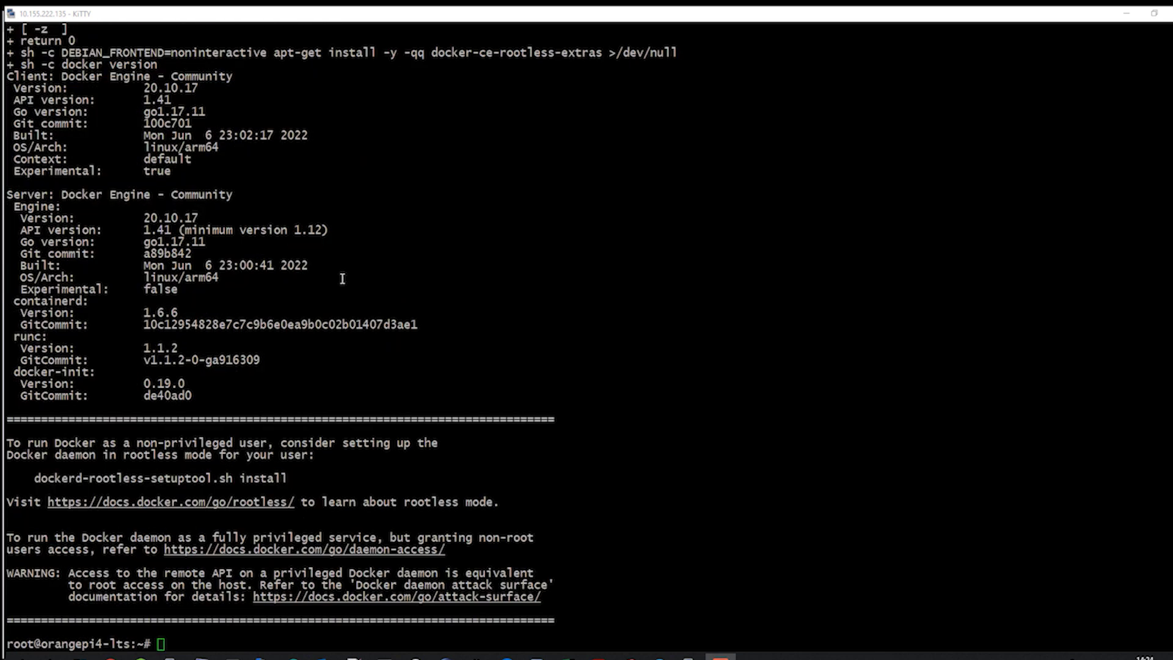
{"action": "scroll", "coordinate": [287, 487], "scroll_direction": "up", "scroll_amount": 15}
{"action": "scroll", "coordinate": [286, 487], "scroll_direction": "down", "scroll_amount": 15}
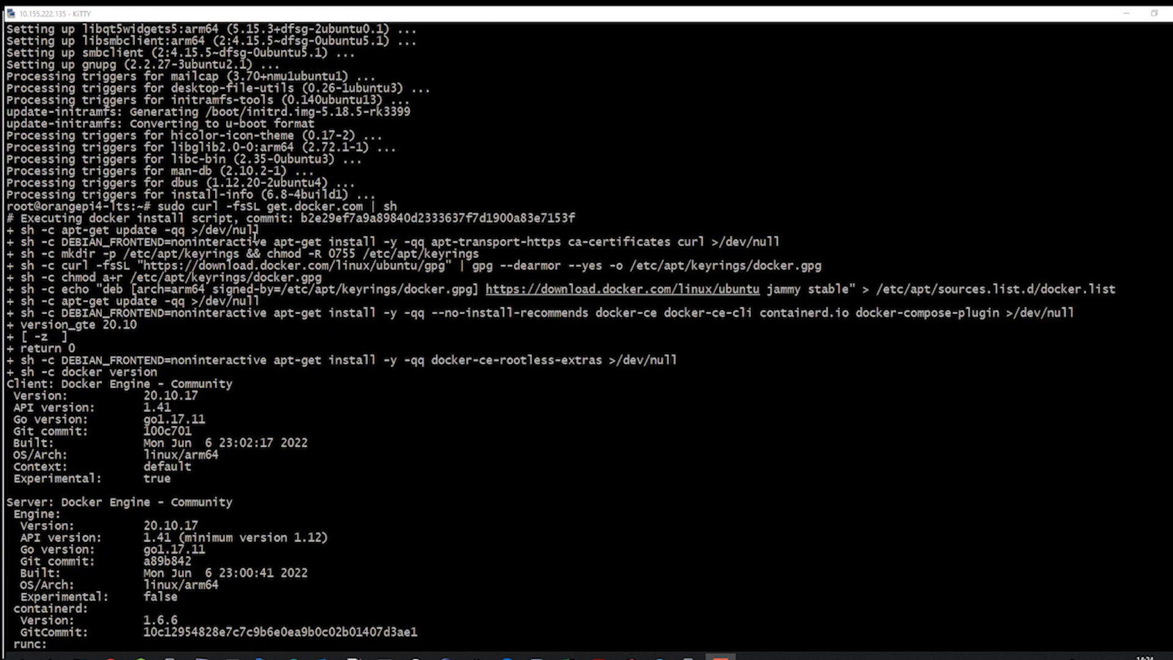
- Add the user to the docker group and install jq, wget, curl and other dependencies
{"action": "right_click", "coordinate": [717, 447]}
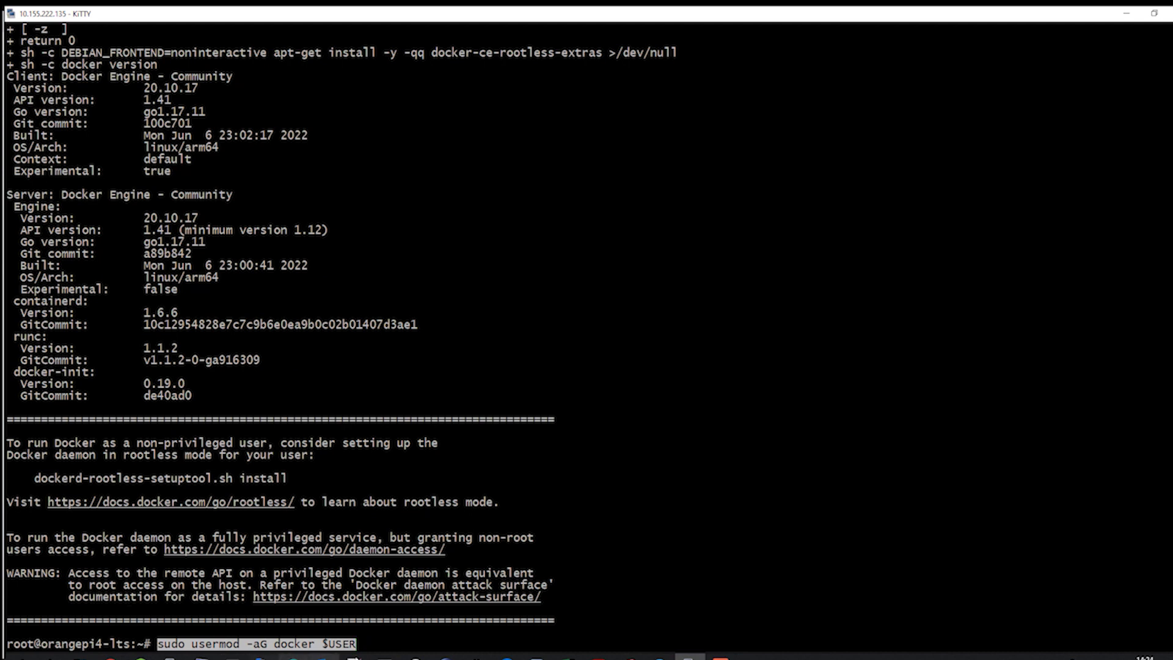
{"action": "key", "text": "Return"}
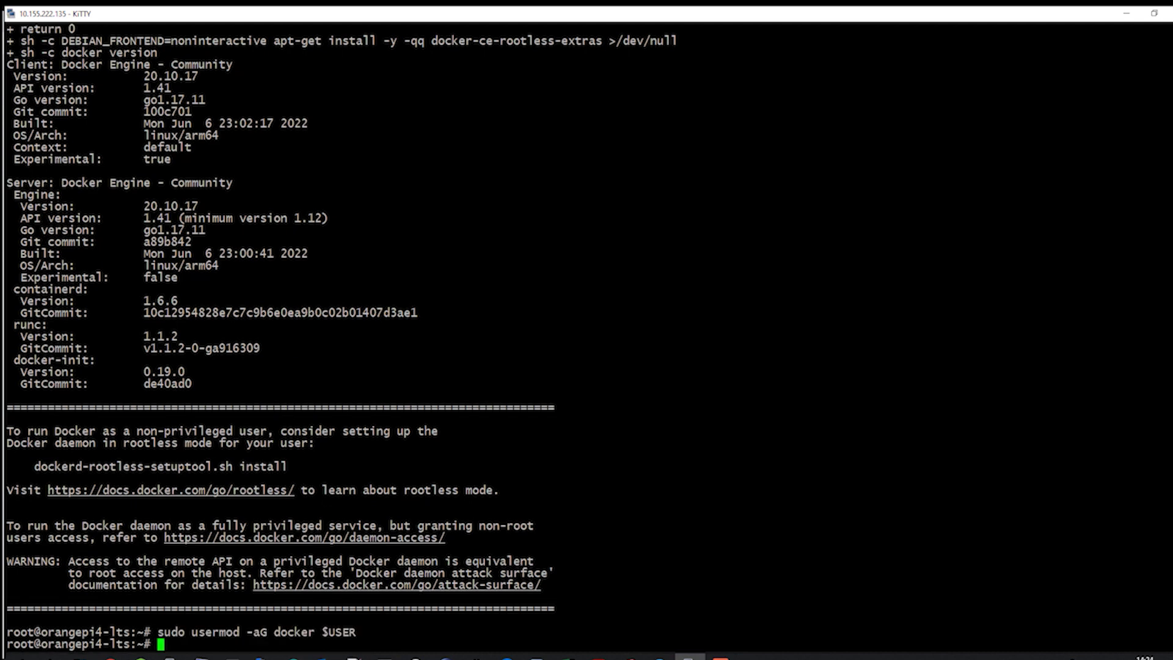
{"action": "key", "text": "alt+Tab"}
{"action": "right_click", "coordinate": [487, 623]}
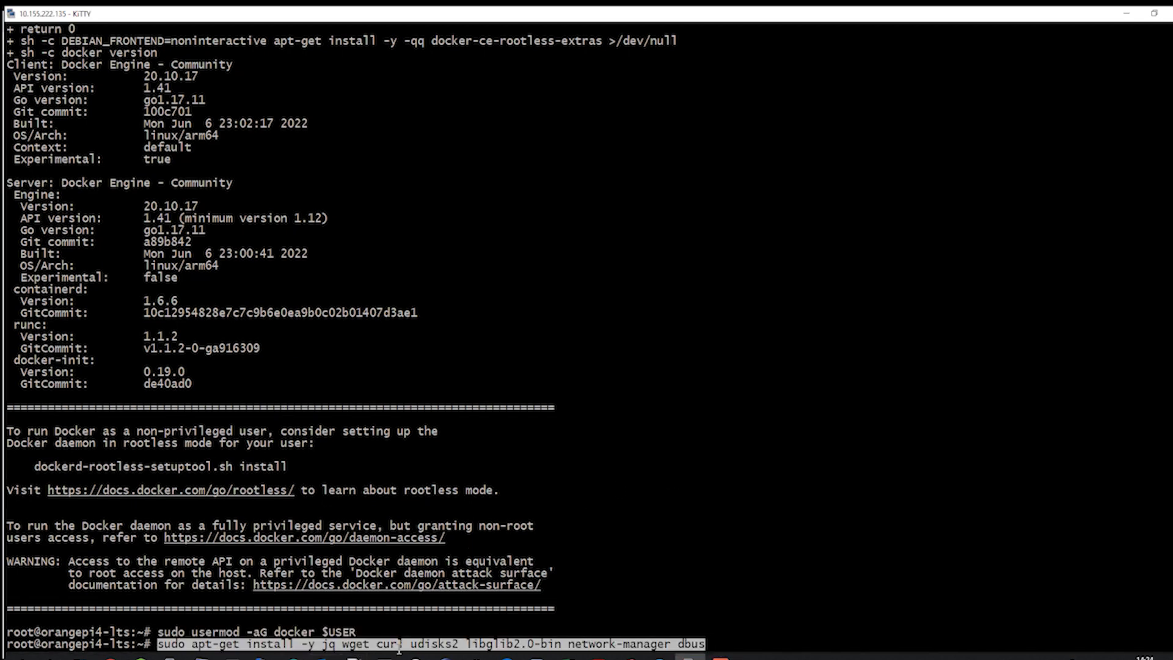
{"action": "key", "text": "Return"}
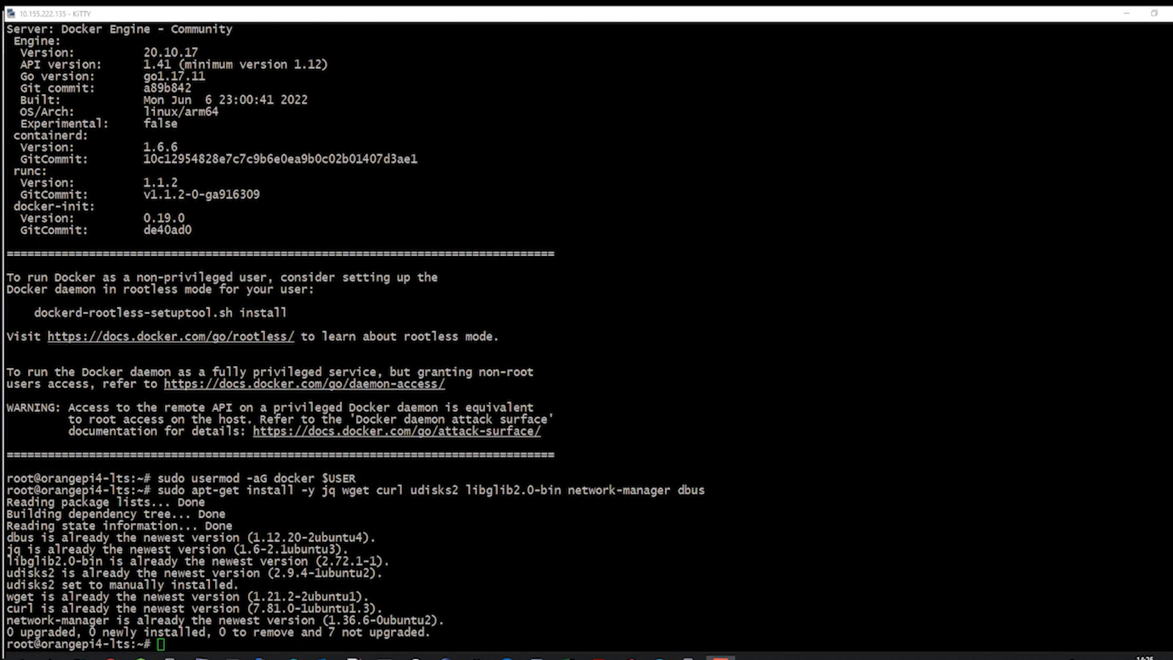
- Download and install the aarch64 os-agent 1.2.2 package
{"action": "right_click", "coordinate": [289, 622]}
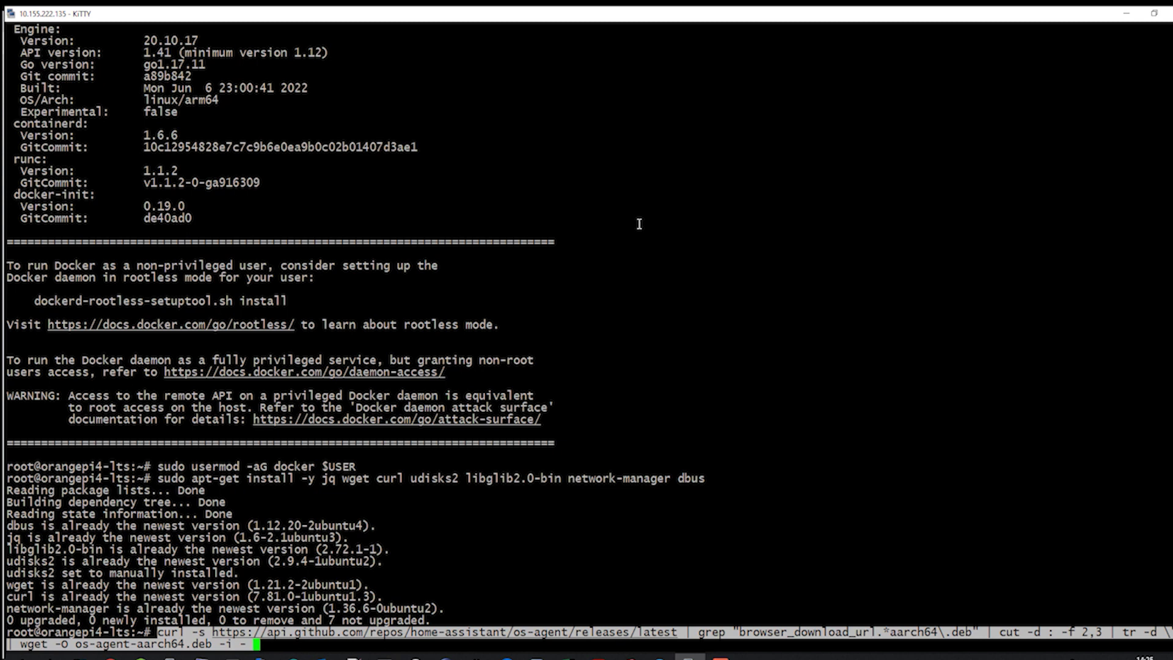
{"action": "key", "text": "Return"}
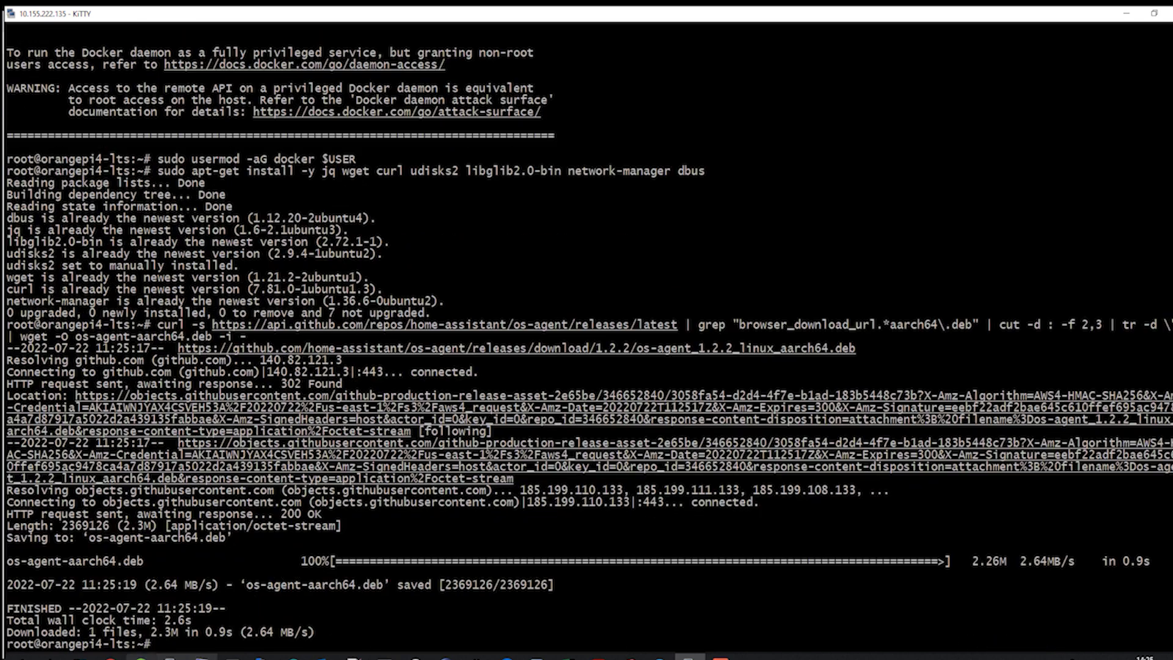
{"action": "right_click", "coordinate": [557, 381]}
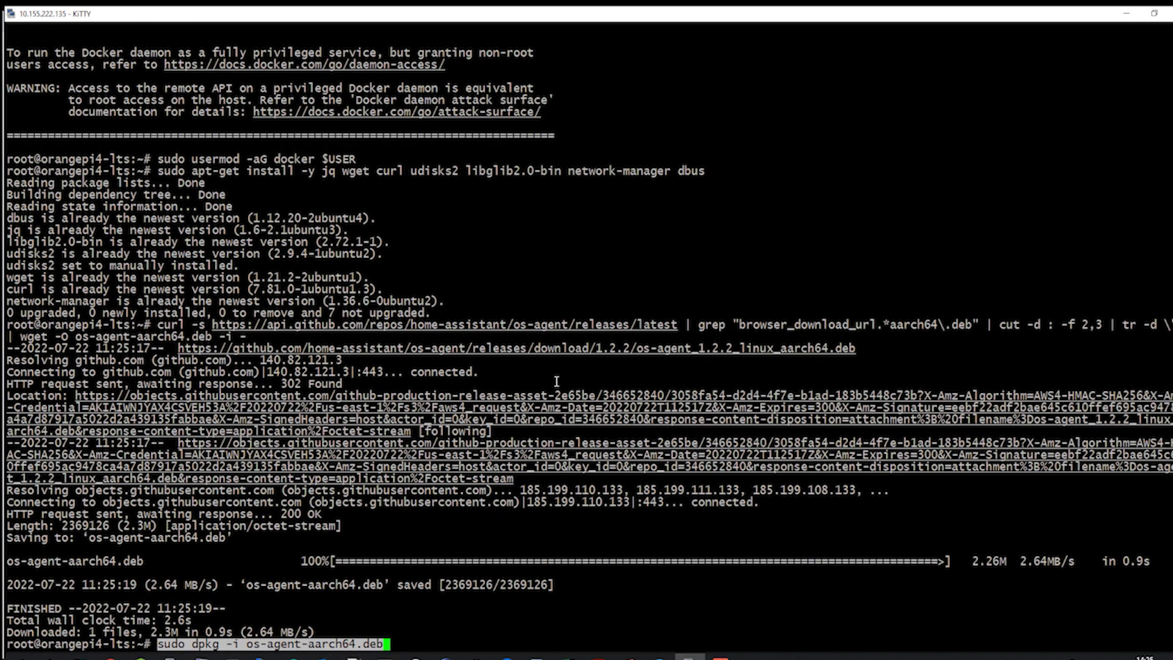
{"action": "key", "text": "Return"}
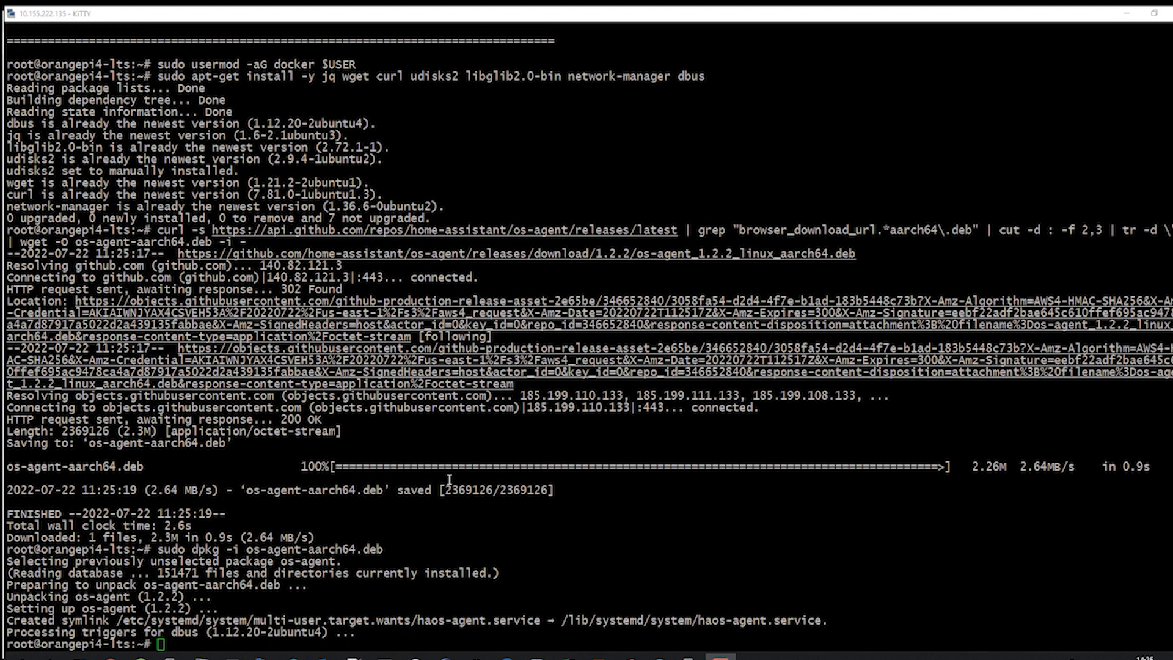
- Install apparmor, download homeassistant-supervised.deb and stage its dpkg install command
{"action": "right_click", "coordinate": [322, 649]}
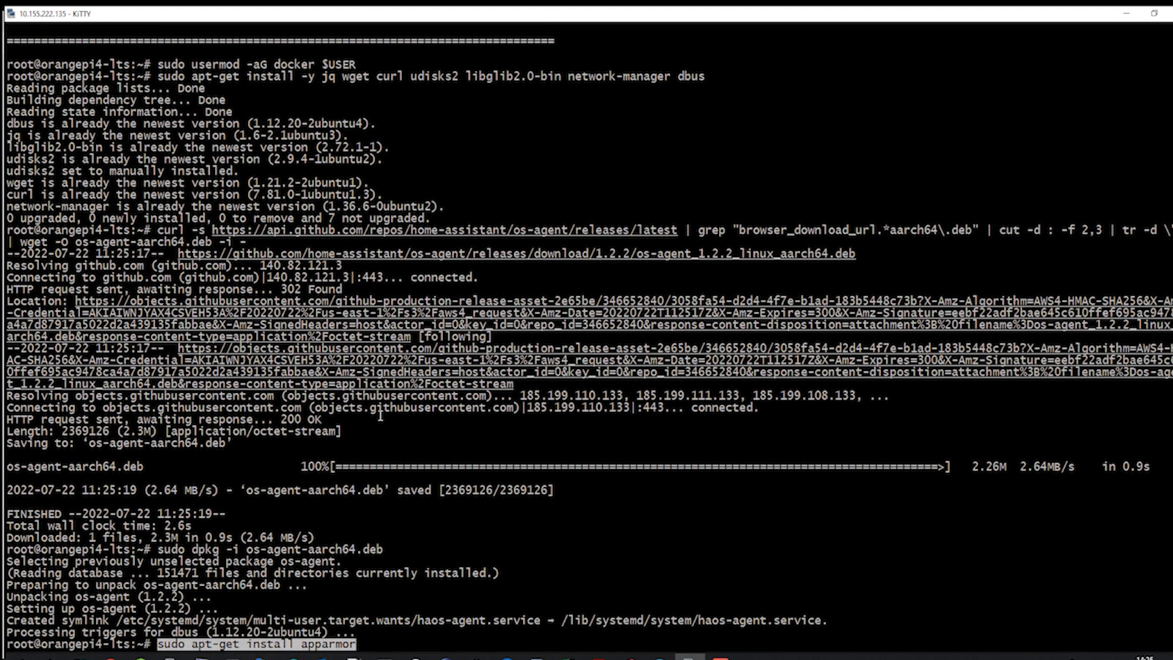
{"action": "key", "text": "Return"}
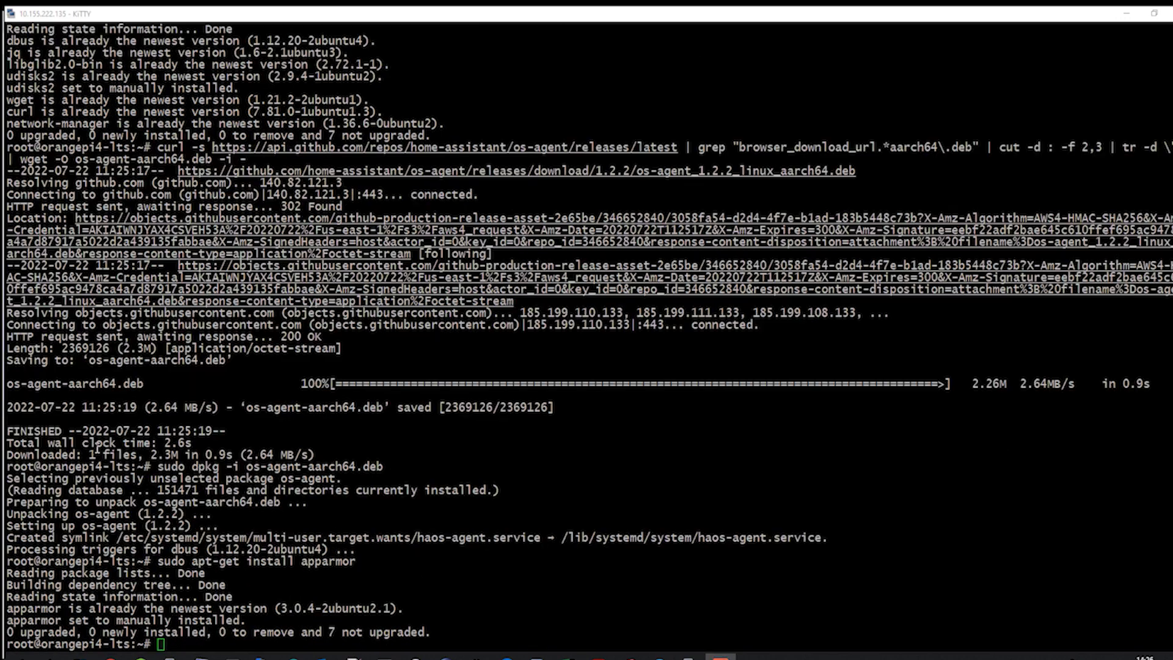
{"action": "right_click", "coordinate": [491, 506]}
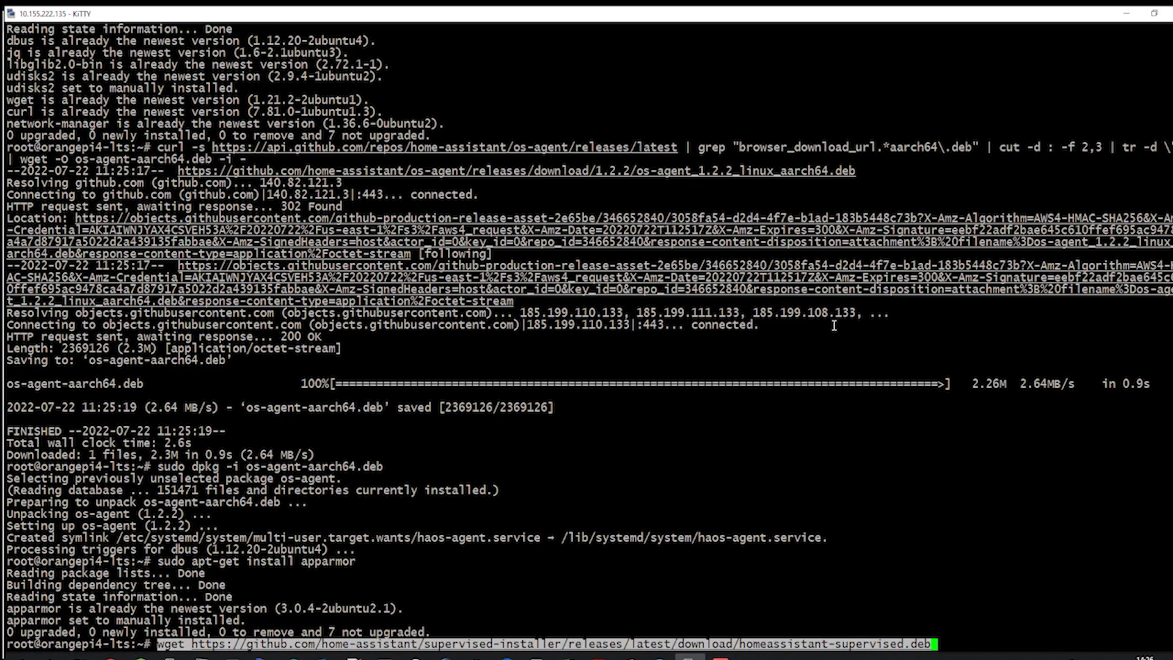
{"action": "key", "text": "Return"}
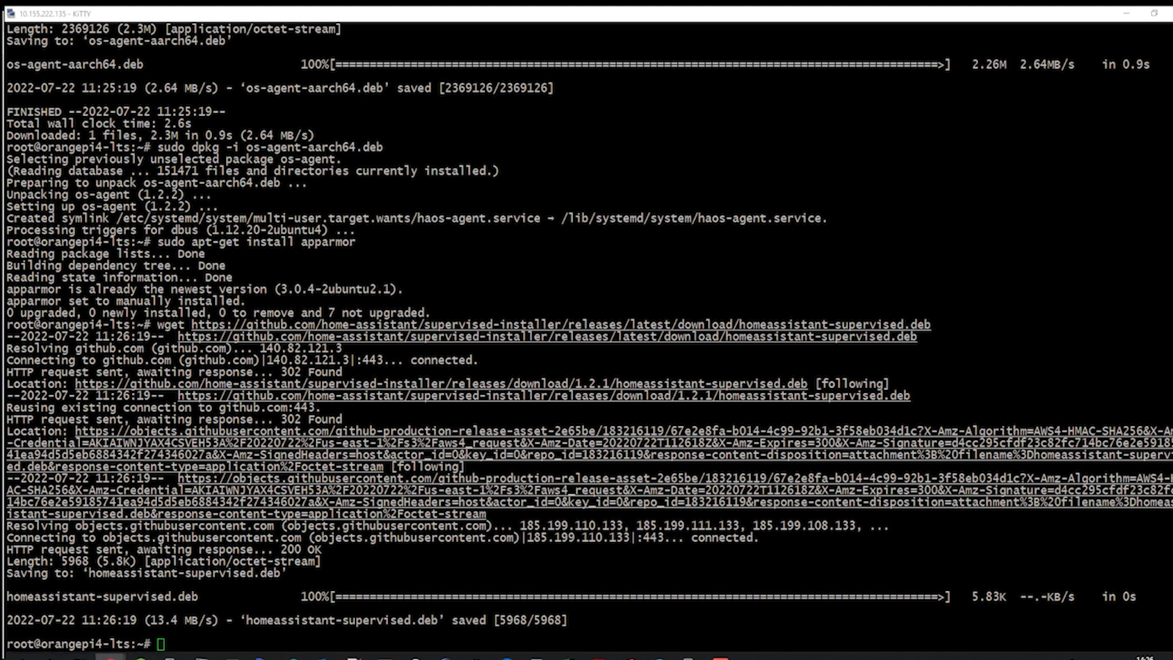
{"action": "right_click", "coordinate": [703, 512]}
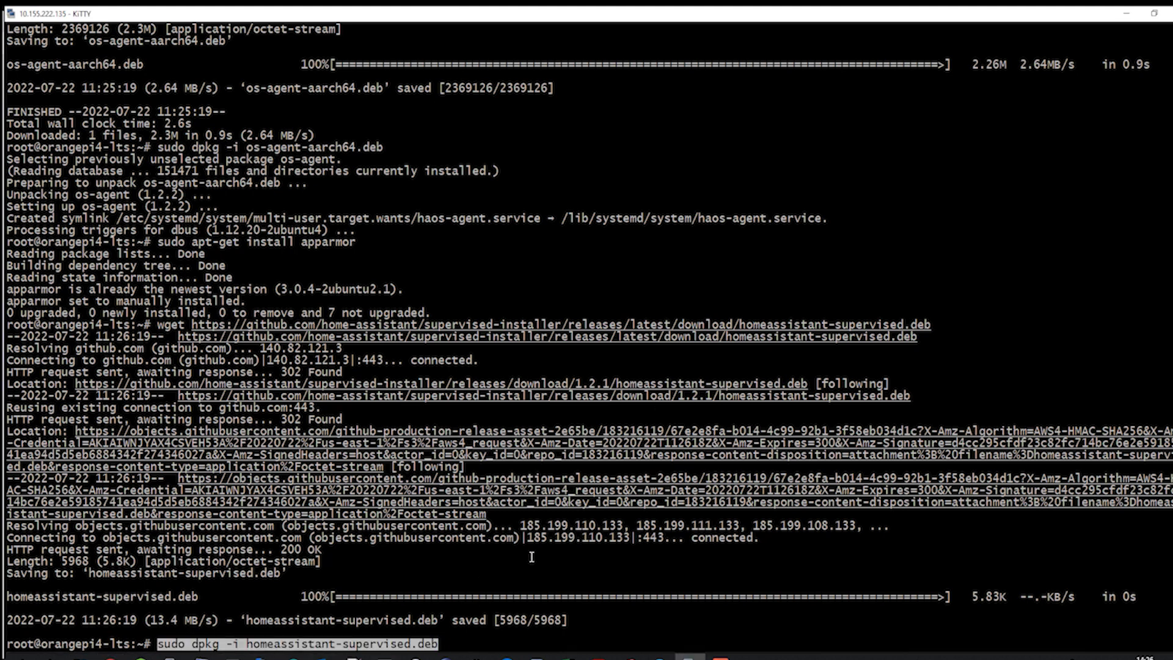
- Run sudo dpkg -i homeassistant-supervised.deb and select the odroid-c2 machine type
{"action": "key", "text": "Return"}
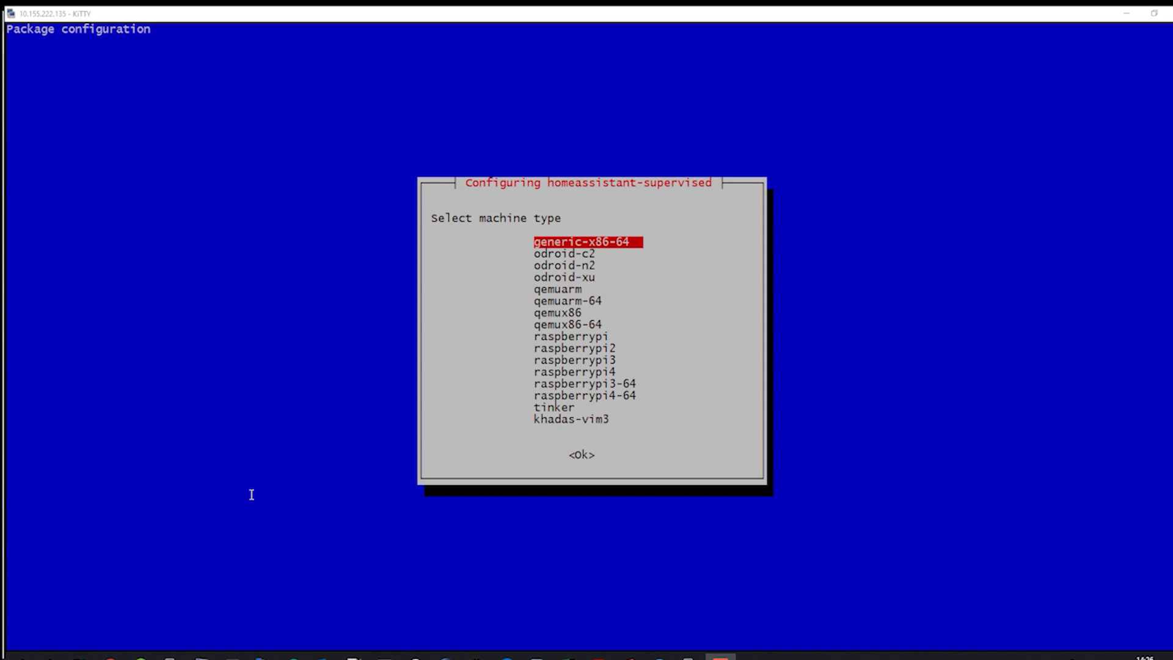
{"action": "key", "text": "Down"}
{"action": "key", "text": "Down"}
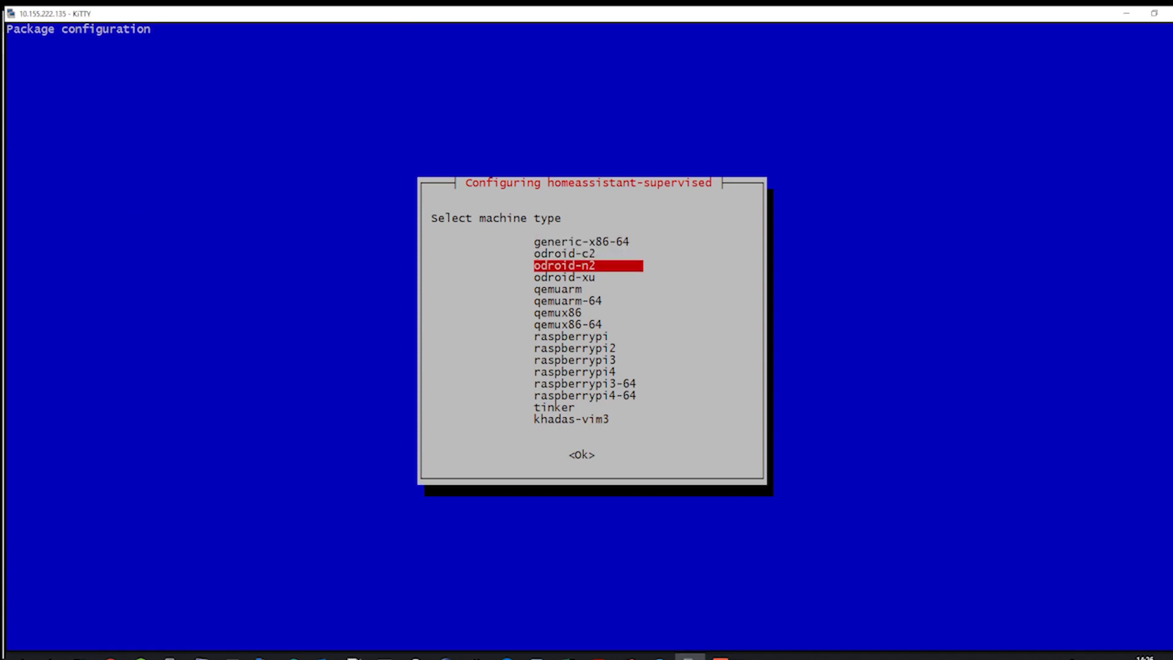
{"action": "key", "text": "Up"}
{"action": "key", "text": "Return"}
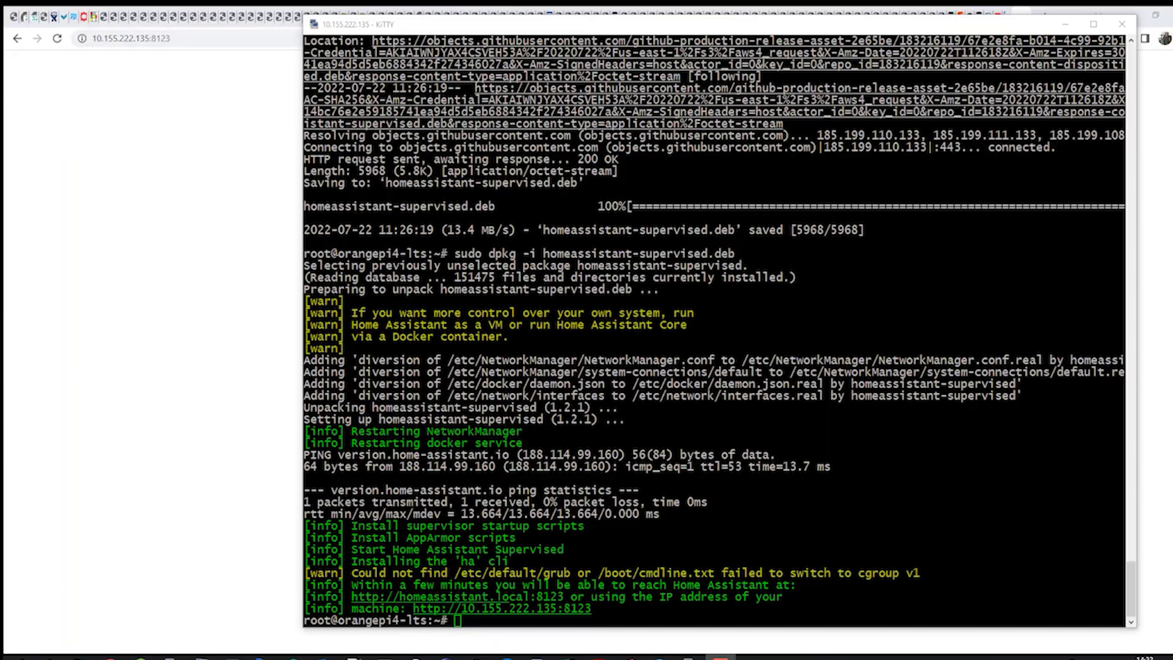
- Run htop to watch hassio-supervisor and containerd processes while checking the Preparing Home Assistant page
{"action": "left_click", "coordinate": [232, 150]}
{"action": "key", "text": "alt+Tab"}
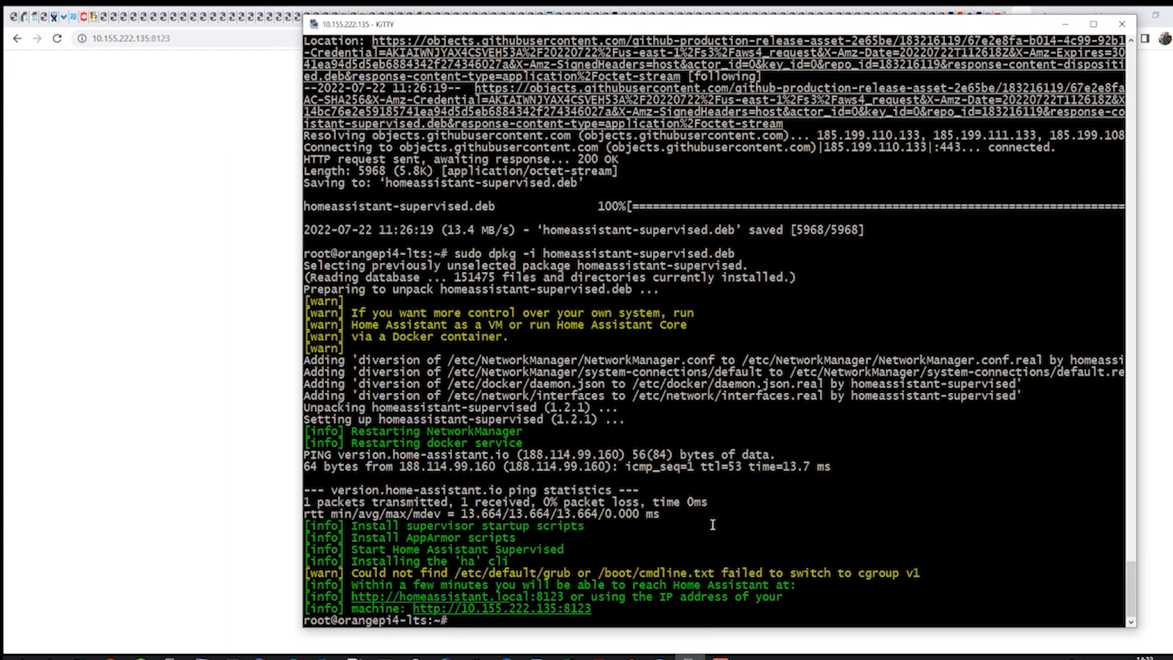
{"action": "type", "text": "htop"}
{"action": "key", "text": "Return"}
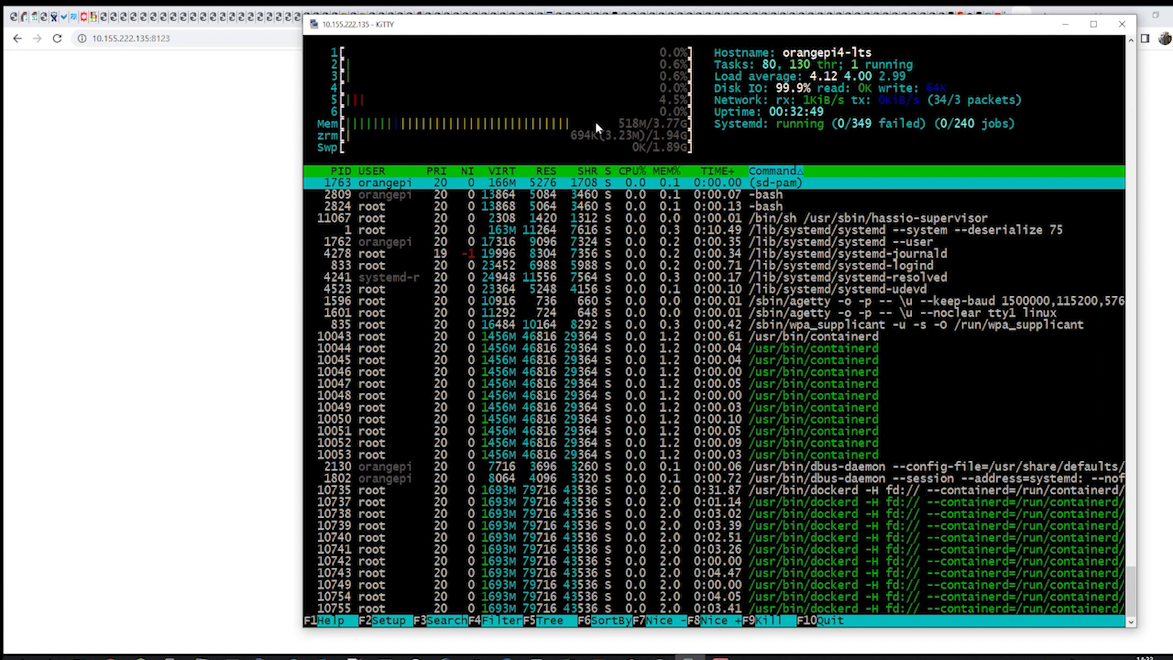
{"action": "scroll", "coordinate": [779, 374], "scroll_direction": "down", "scroll_amount": 12}
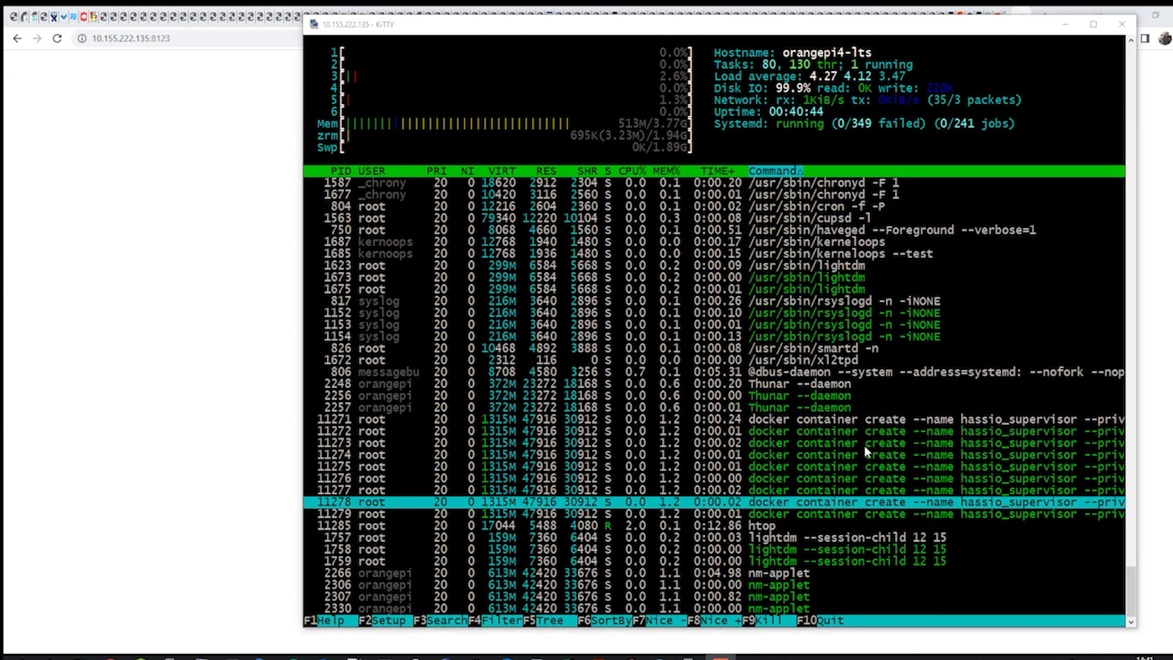
{"action": "scroll", "coordinate": [936, 483], "scroll_direction": "down", "scroll_amount": 2}
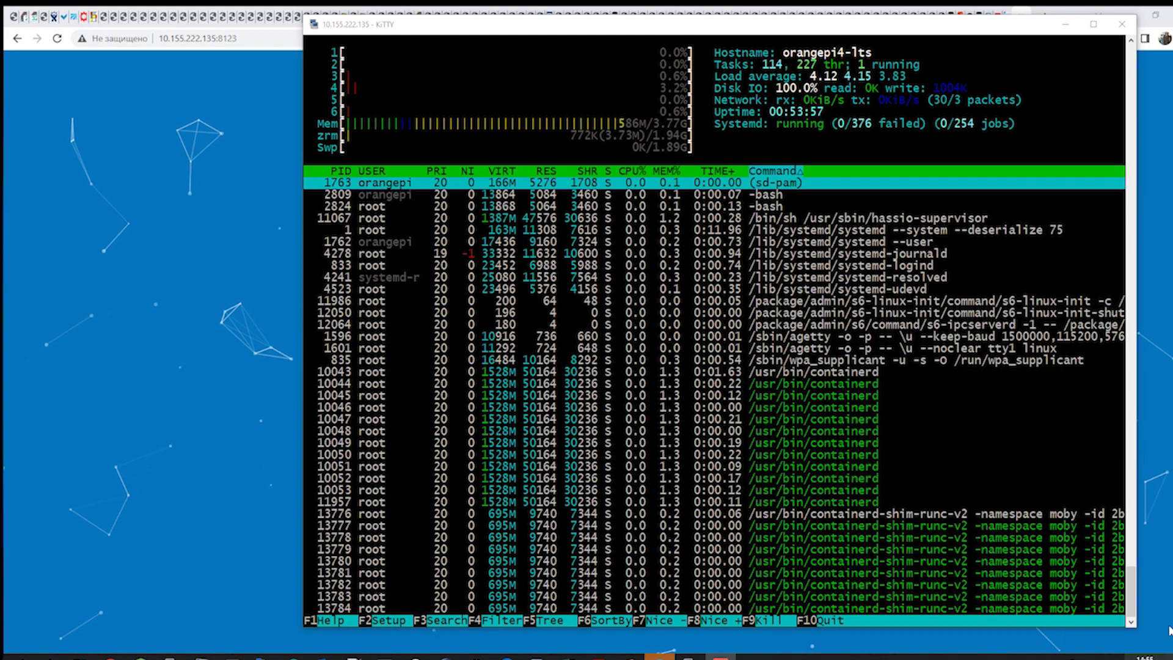
{"action": "left_click", "coordinate": [1170, 630]}
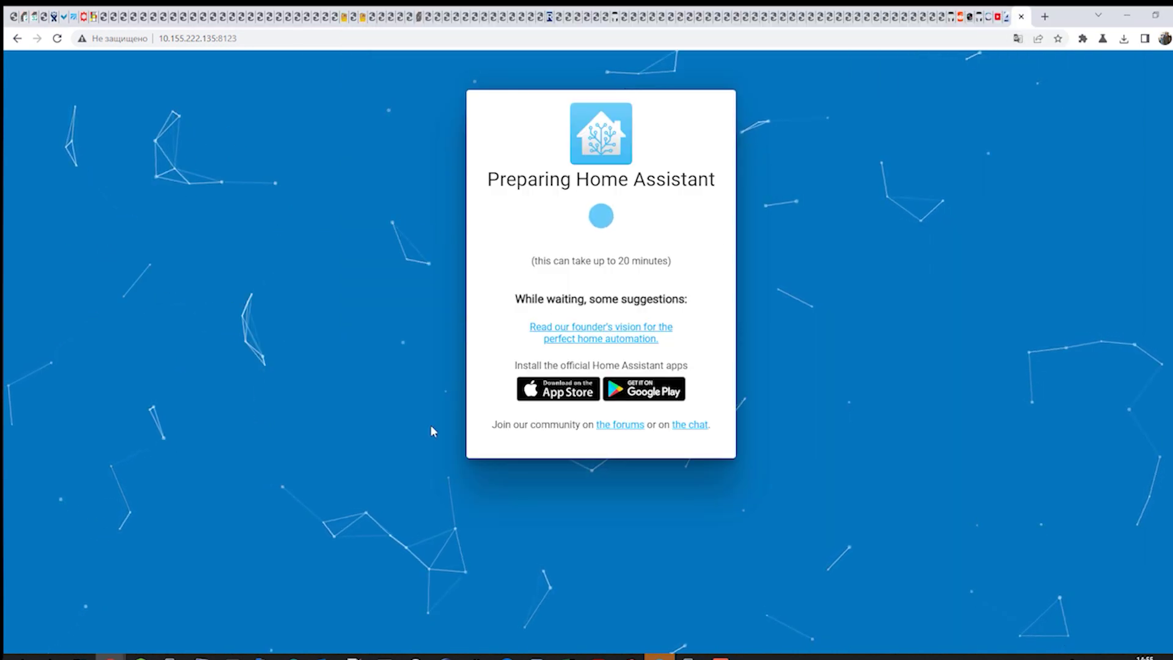
{"action": "key", "text": "alt+Tab"}
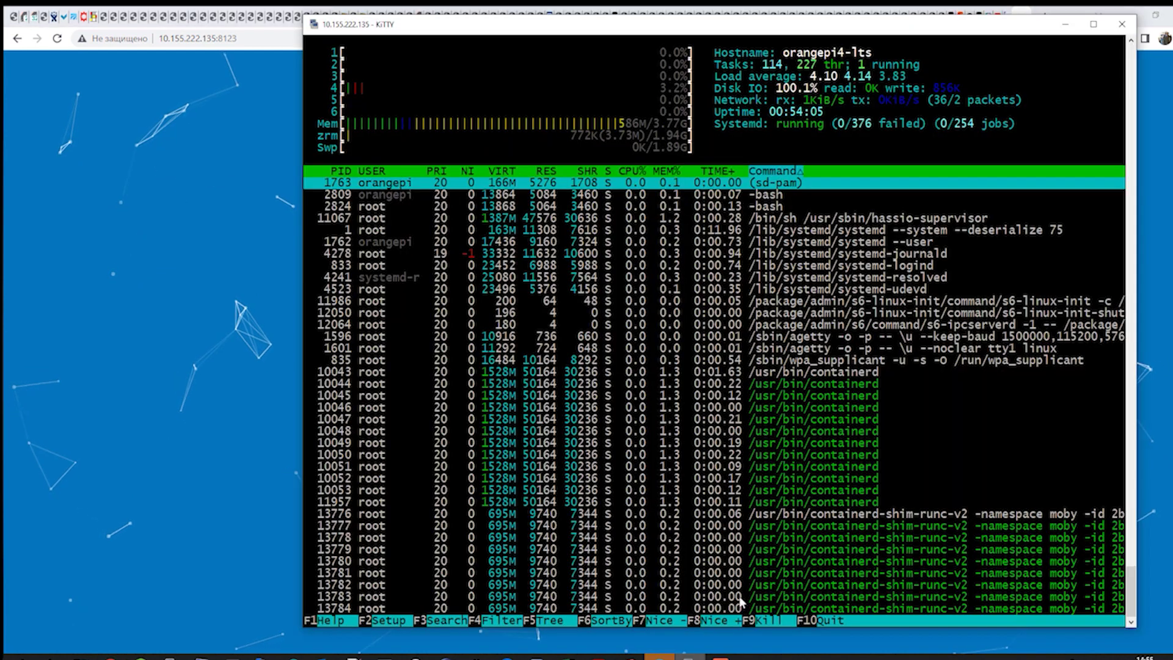
- Create the Home Assistant account with the user's name, username admin and a confirmed password
{"action": "left_click", "coordinate": [238, 125]}
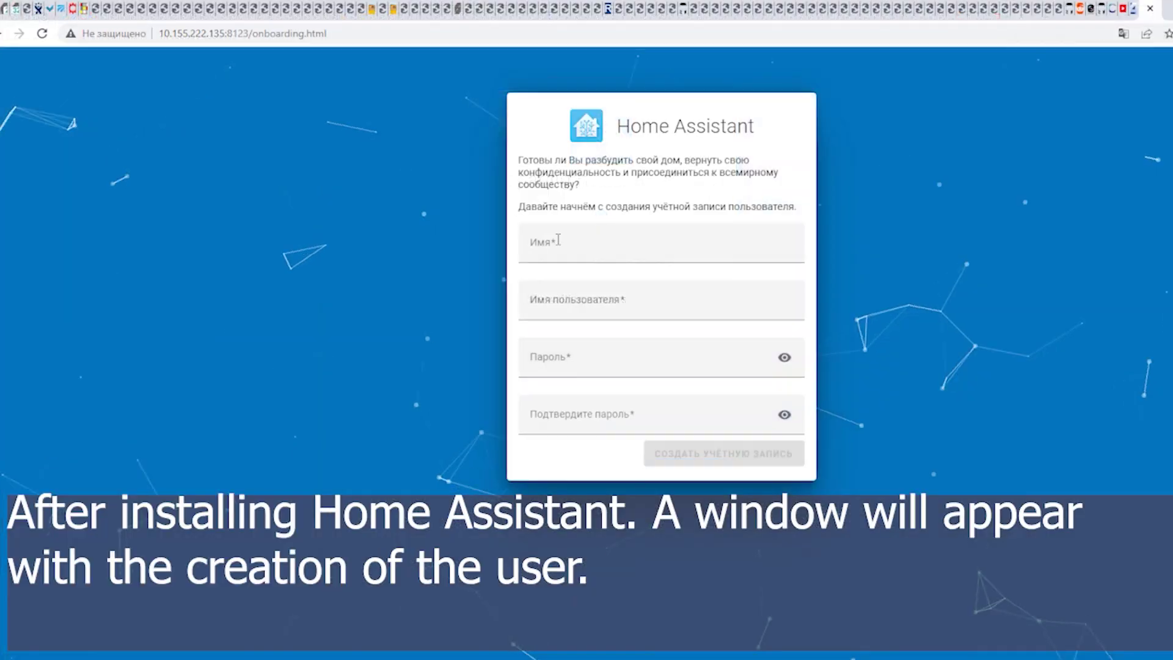
{"action": "left_click", "coordinate": [598, 251]}
{"action": "type", "text": "p"}
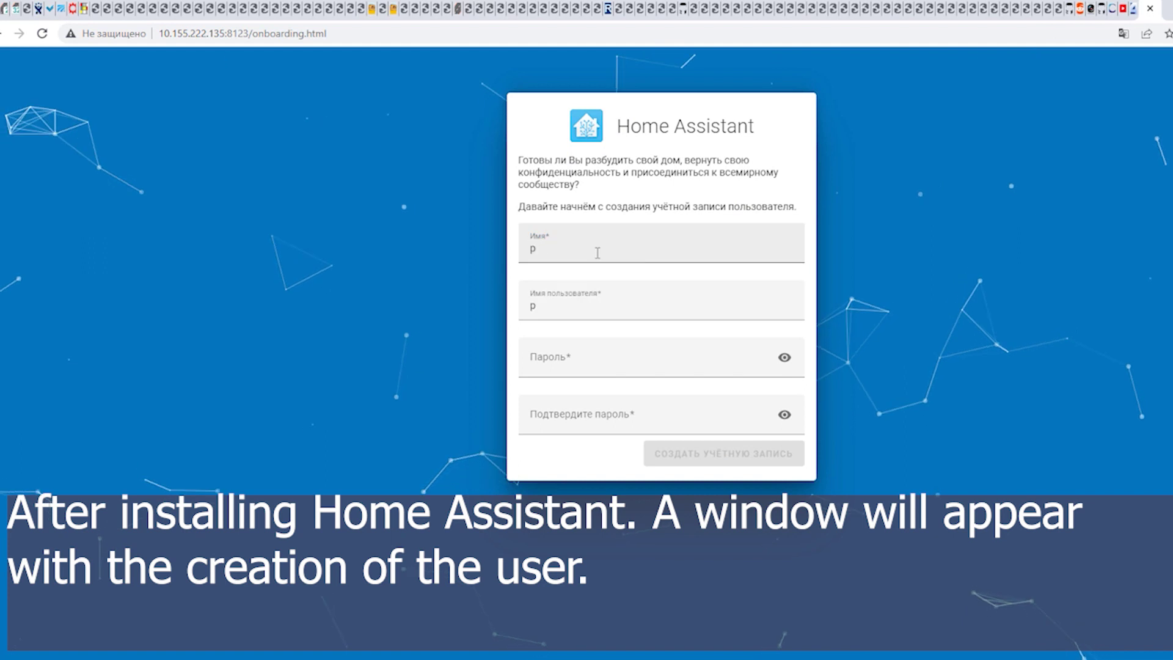
{"action": "type", "text": "avel"}
{"action": "key", "text": "Tab"}
{"action": "type", "text": "ad"}
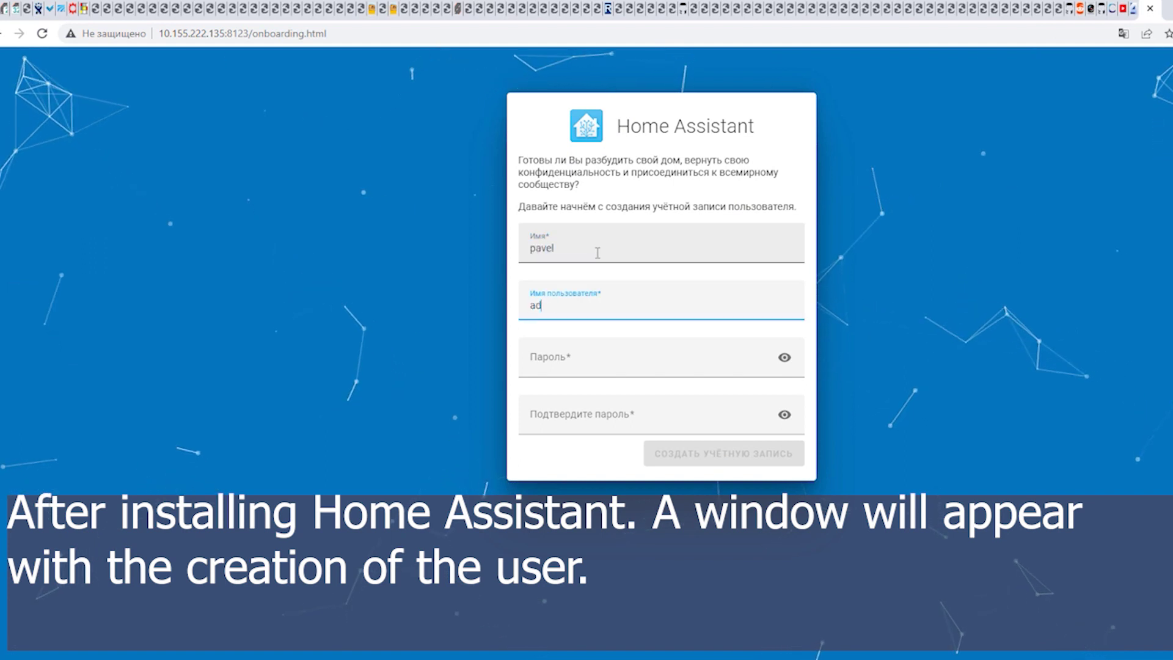
{"action": "type", "text": "min"}
{"action": "key", "text": "Tab"}
{"action": "type", "text": "********"}
{"action": "key", "text": "Tab"}
{"action": "type", "text": "**"}
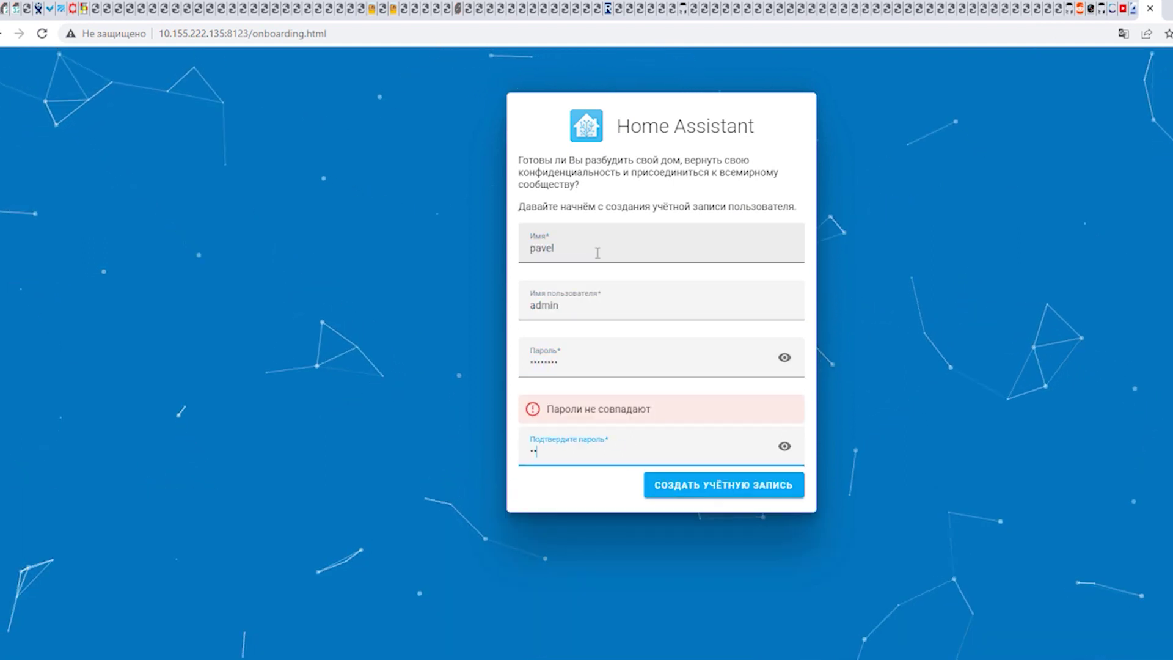
{"action": "type", "text": "******"}
{"action": "left_click", "coordinate": [660, 482]}
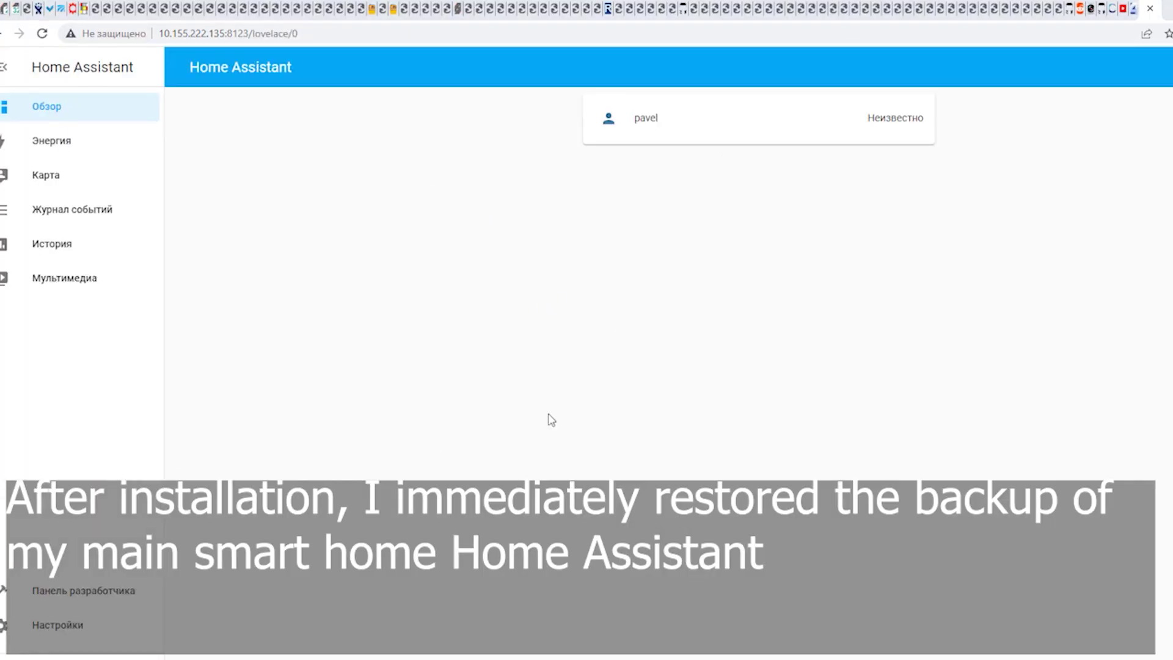
- Upload the 17052022.tar backup under Settings > System > Backups
{"action": "left_click", "coordinate": [69, 632]}
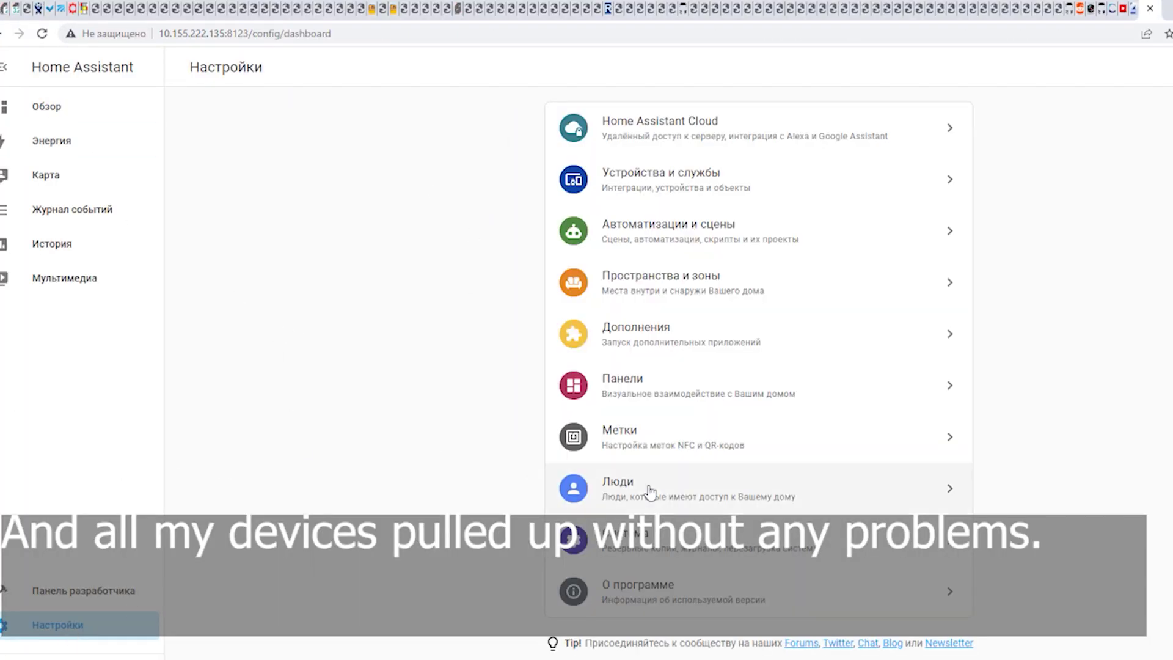
{"action": "left_click", "coordinate": [675, 550]}
{"action": "left_click", "coordinate": [699, 272]}
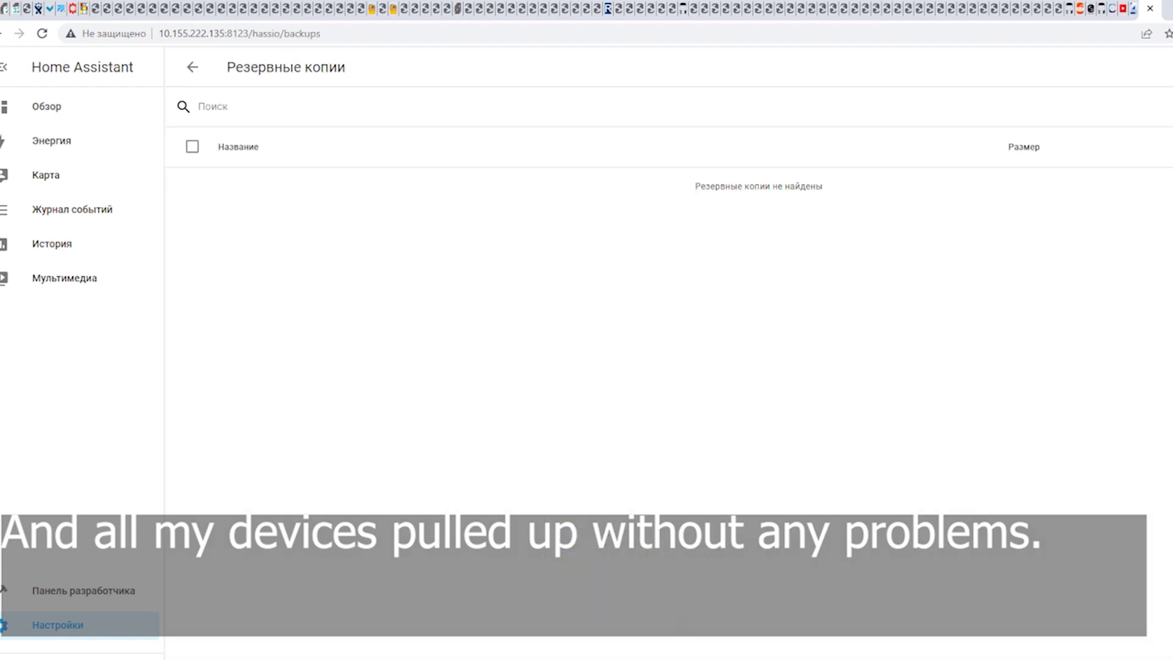
{"action": "left_click", "coordinate": [1163, 67]}
{"action": "left_click", "coordinate": [1155, 143]}
{"action": "left_click", "coordinate": [715, 416]}
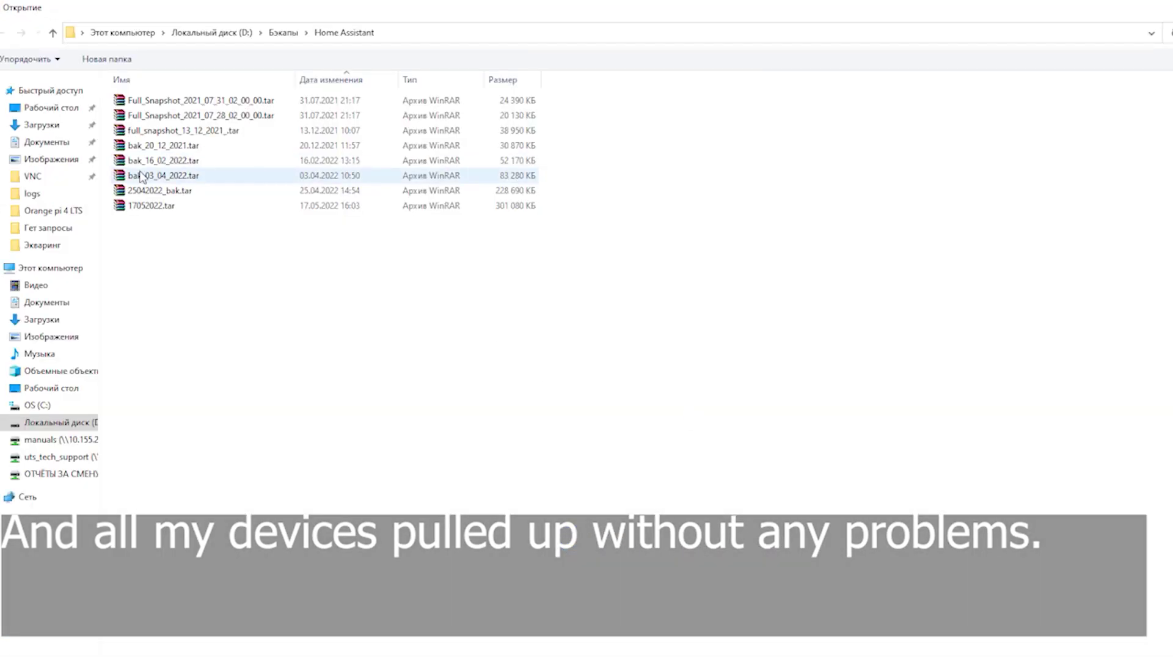
{"action": "double_click", "coordinate": [345, 208]}
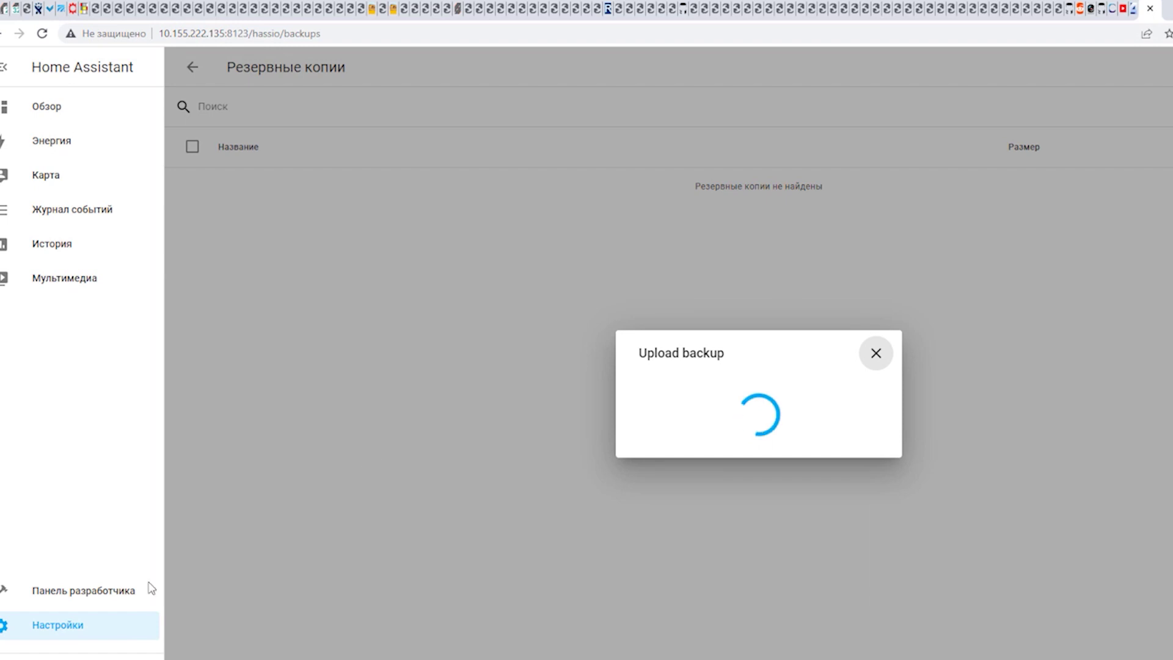
- Restore the full 17052022 backup, confirming the wipe
{"action": "left_click_drag", "start_coordinate": [797, 375], "coordinate": [610, 481]}
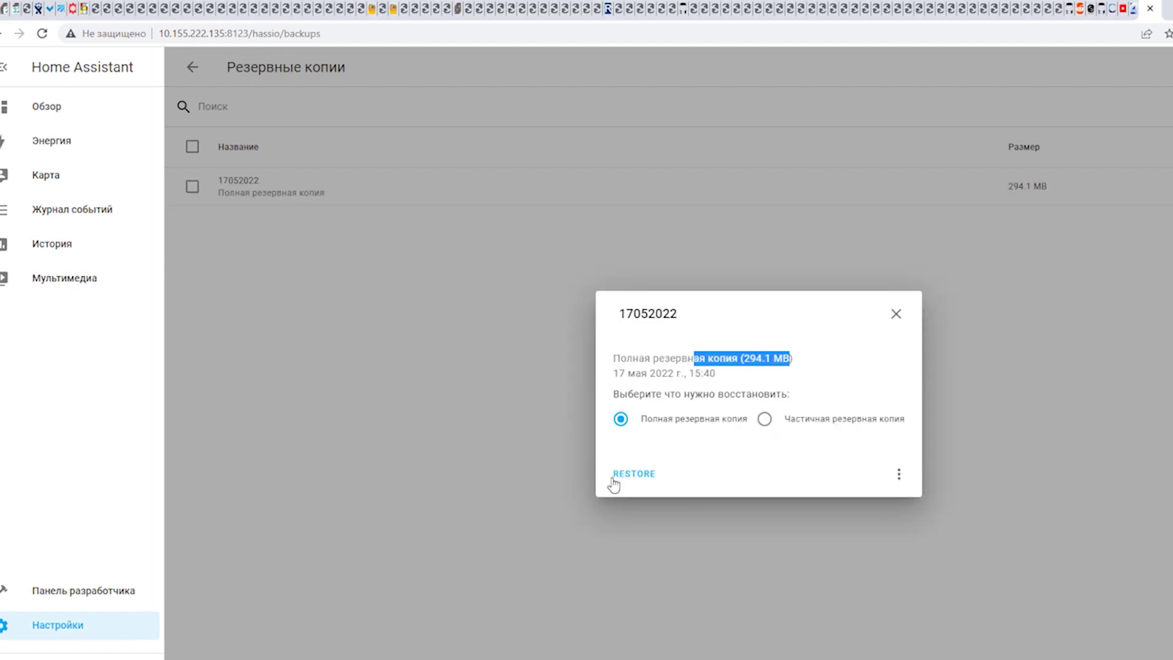
{"action": "left_click", "coordinate": [611, 475]}
{"action": "left_click", "coordinate": [939, 432]}
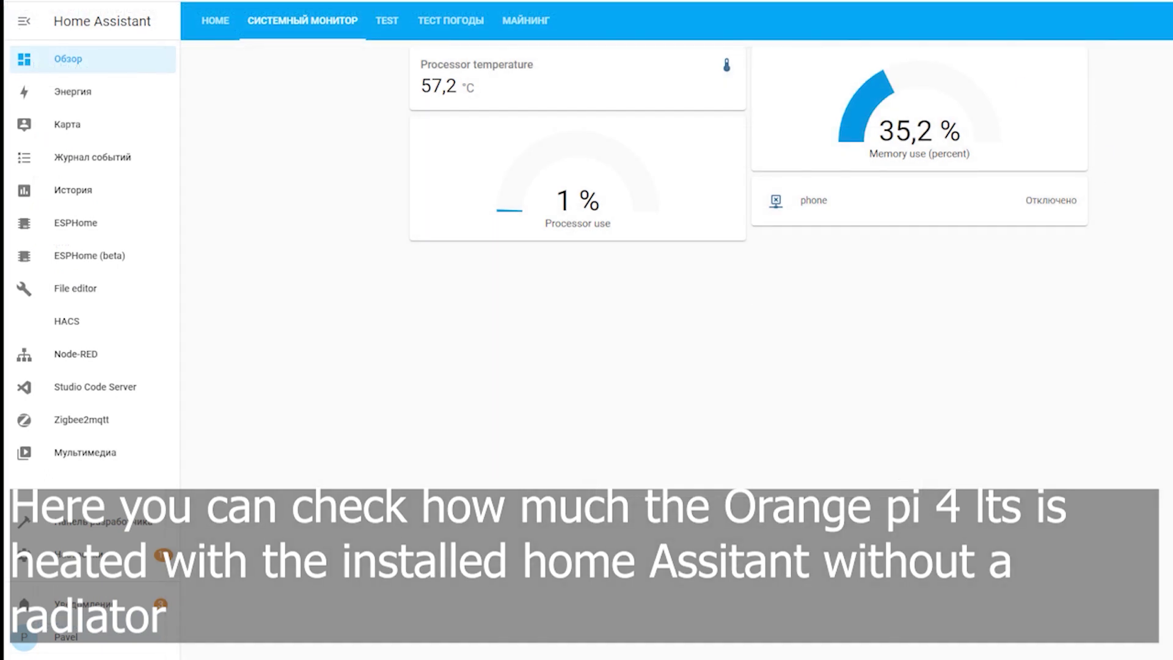
- View and close the Memory use and Processor use history charts
{"action": "left_click", "coordinate": [879, 108]}
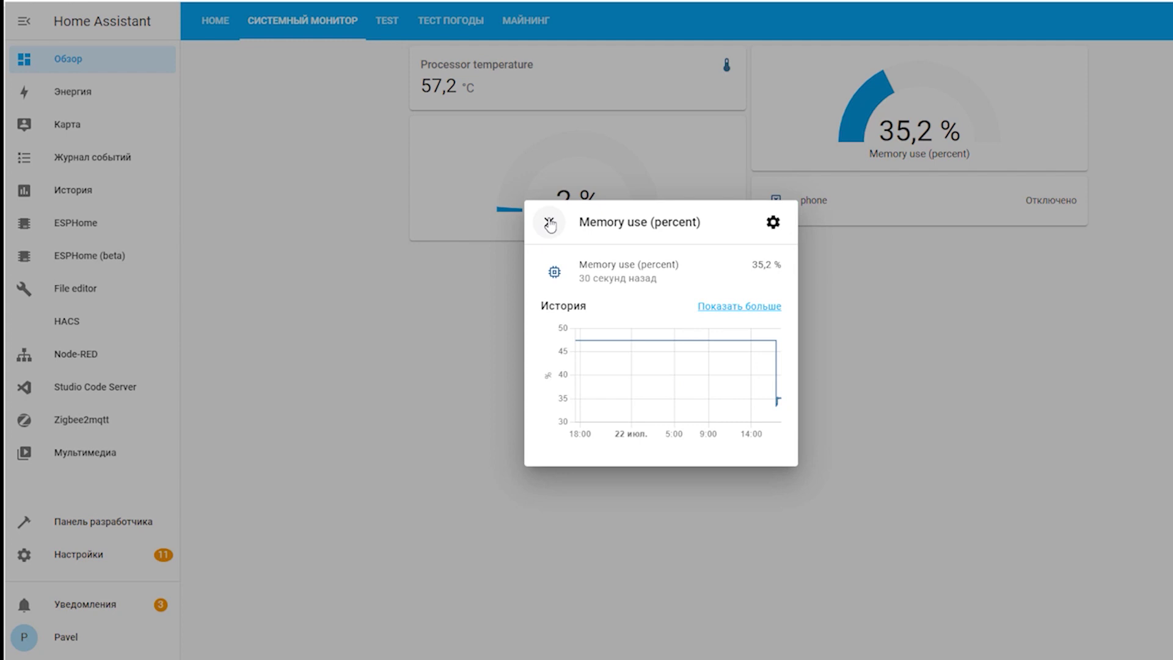
{"action": "left_click", "coordinate": [548, 223]}
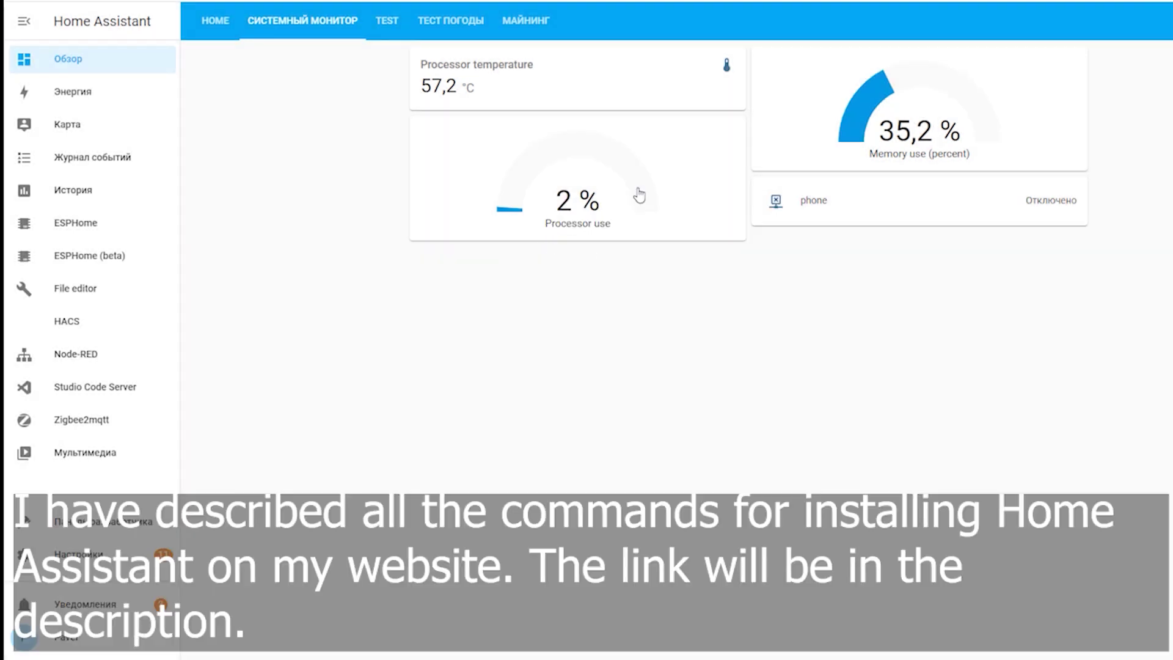
{"action": "left_click", "coordinate": [587, 180]}
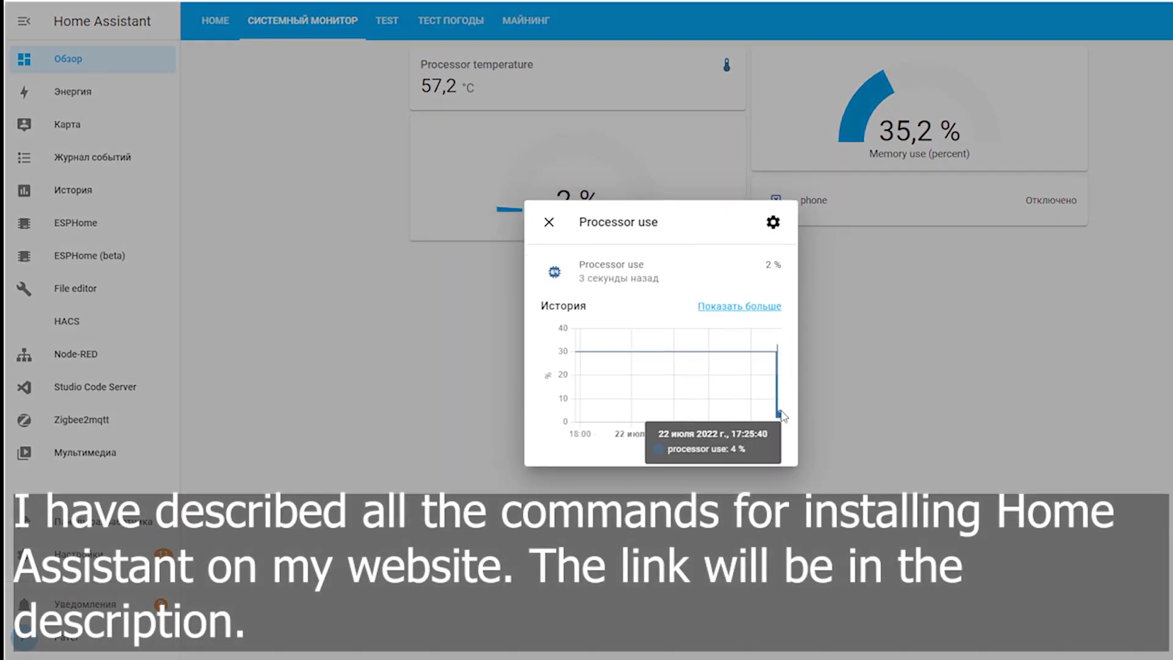
{"action": "left_click", "coordinate": [548, 222]}
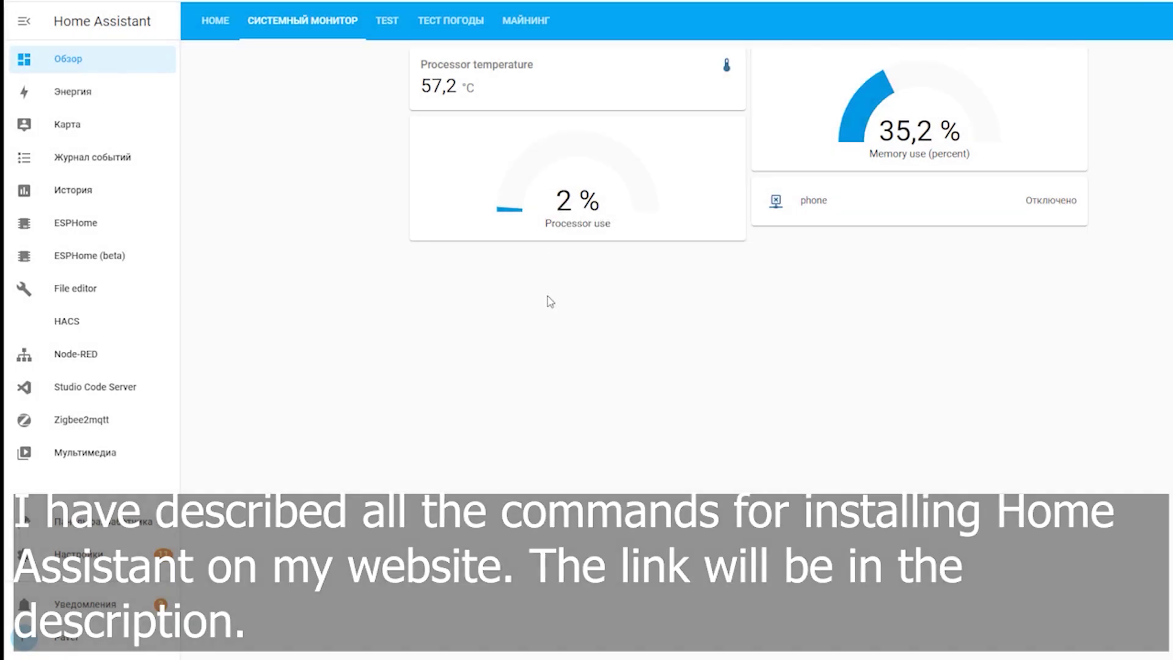
- Open the Processor temperature history chart, currently reading 56,7 °C
{"action": "left_click", "coordinate": [450, 90]}
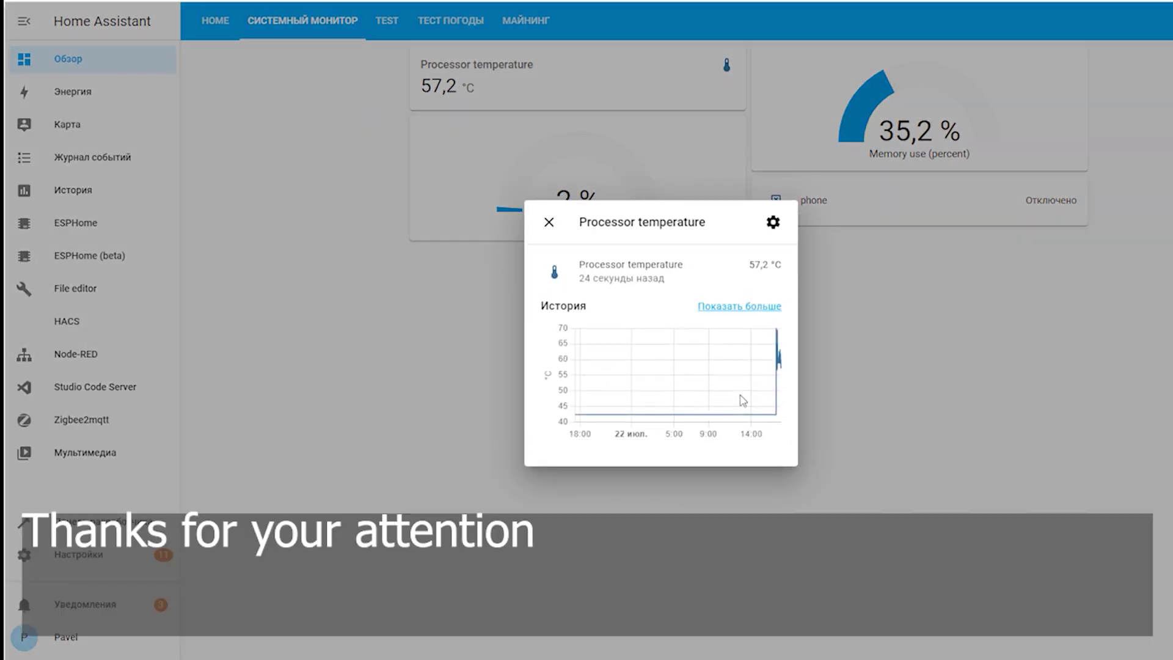
{"action": "mouse_move", "coordinate": [781, 364]}
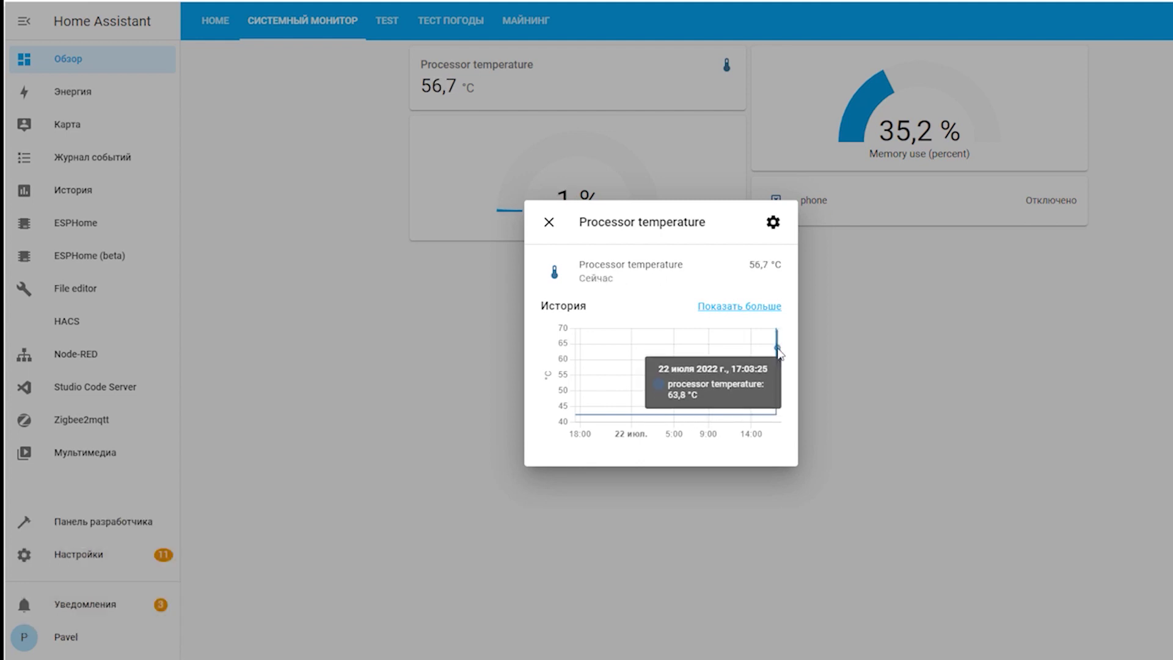
{"action": "mouse_move", "coordinate": [778, 333]}
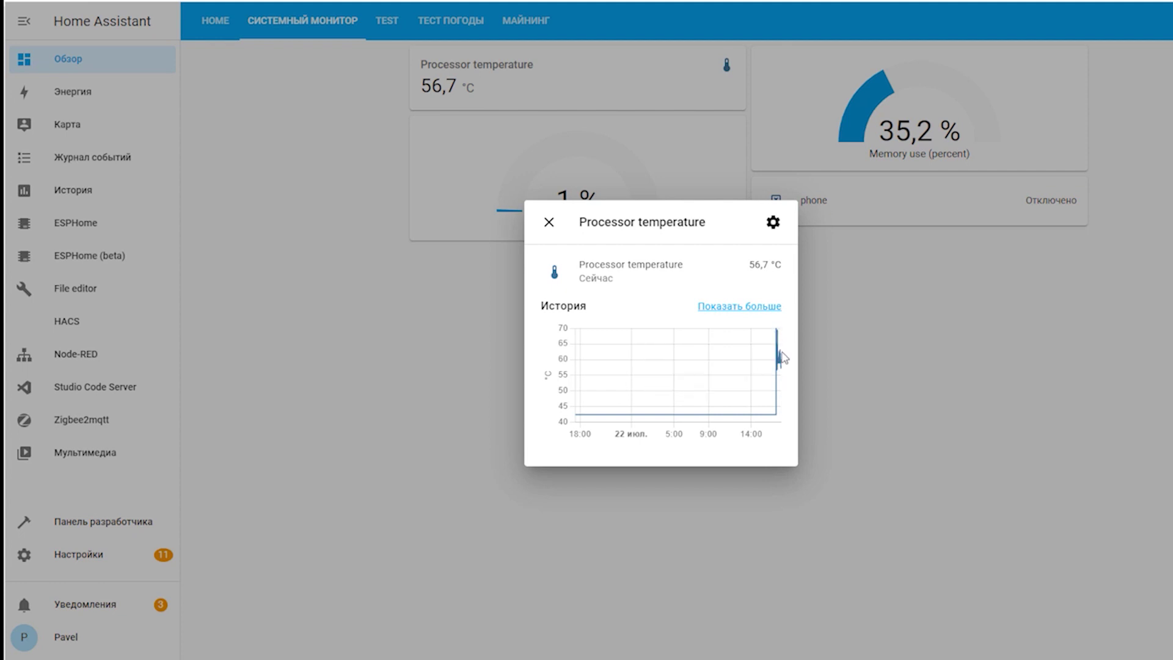